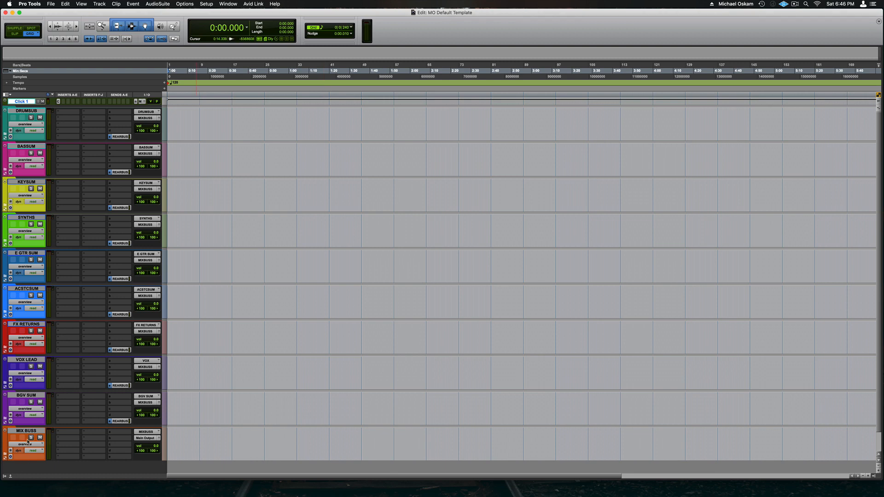
# Step: Solo-safe the MIX BUSS track
pyautogui.keyDown('super'); pyautogui.click(31, 438); pyautogui.keyUp('super')
pyautogui.press('super+shift+n')
pyautogui.press('super+Right')
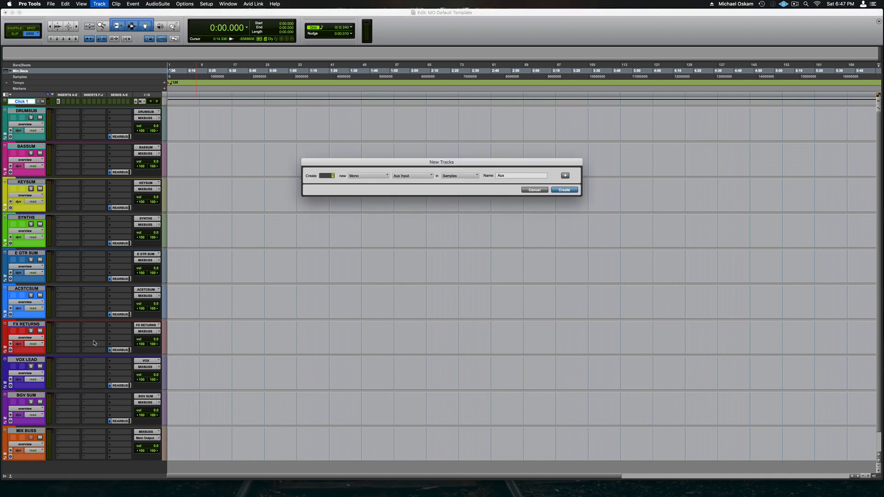
pyautogui.press('super+Down')
pyautogui.click(533, 191)
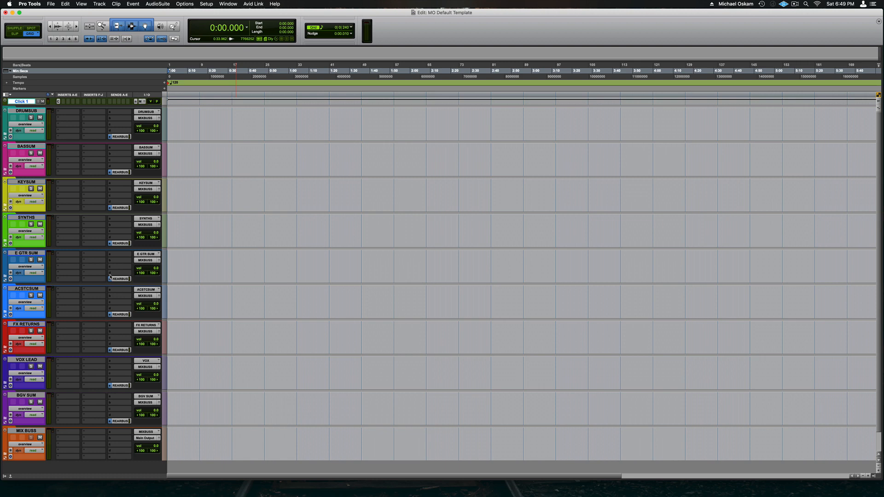
pyautogui.click(60, 219)
pyautogui.moveTo(86, 221)
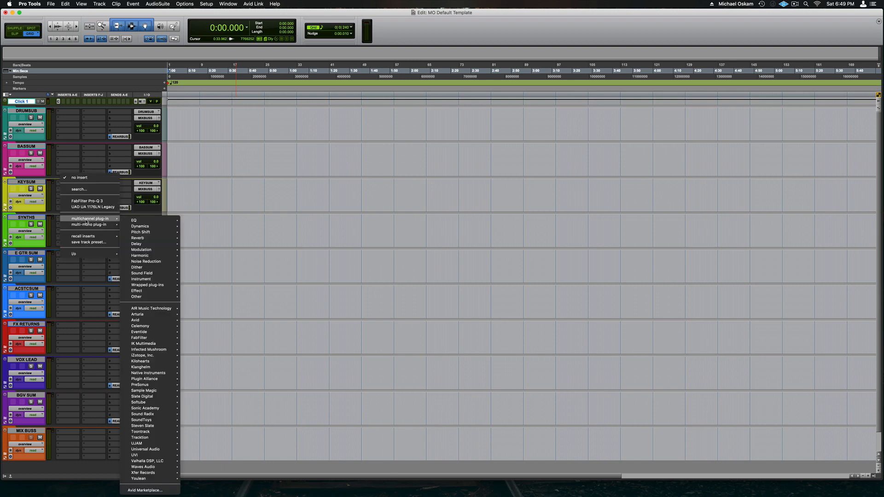
pyautogui.moveTo(161, 479)
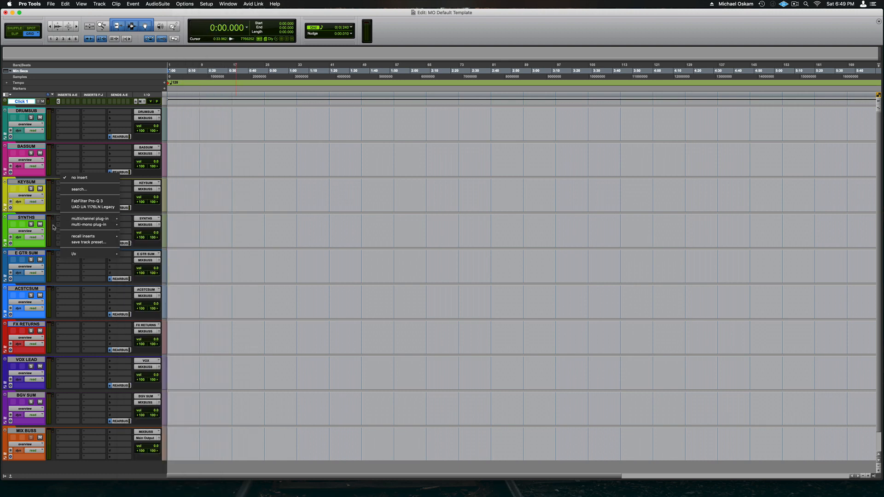
pyautogui.click(52, 220)
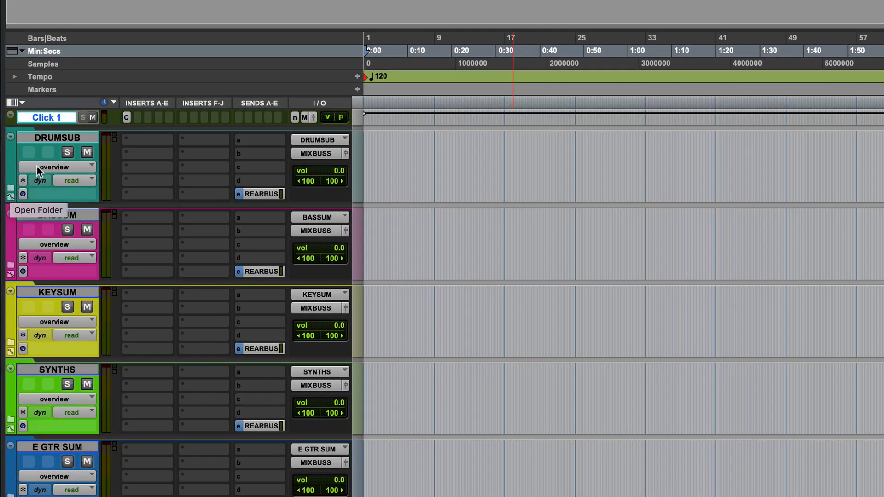
# Step: Expand all the routing folders in the session at once to reveal their member tracks
pyautogui.click(10, 193)
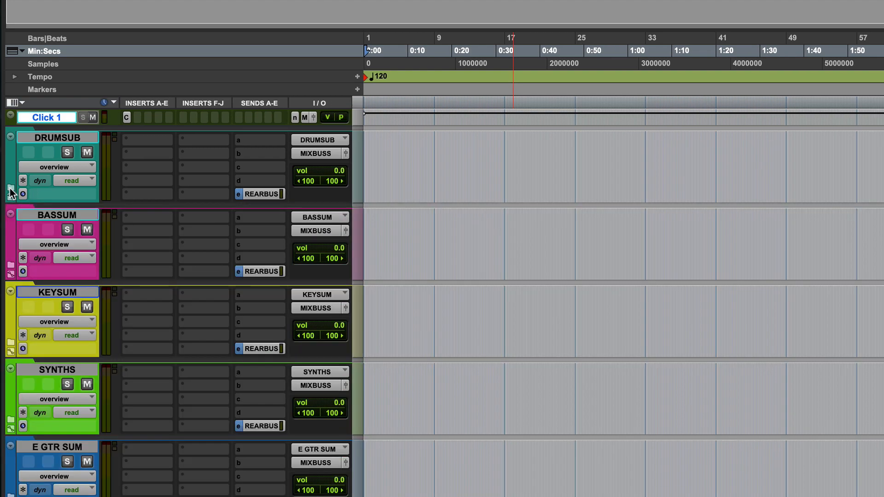
pyautogui.click(11, 192)
pyautogui.click(10, 193)
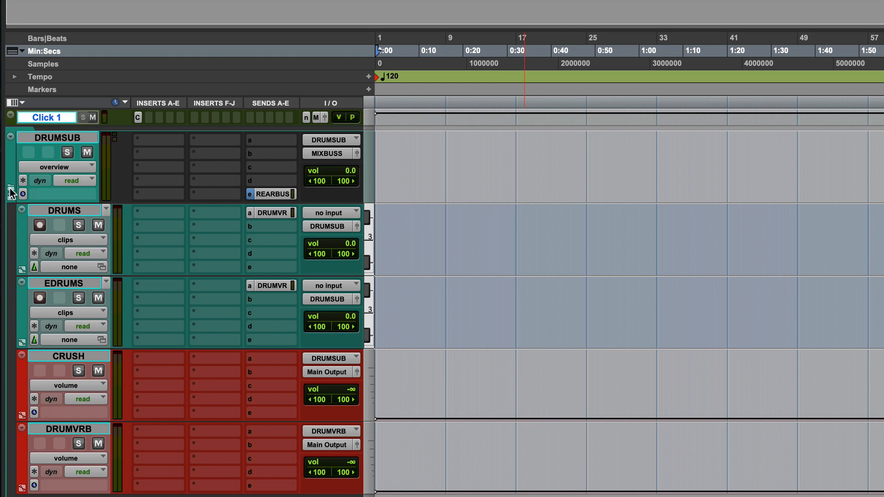
pyautogui.click(10, 193)
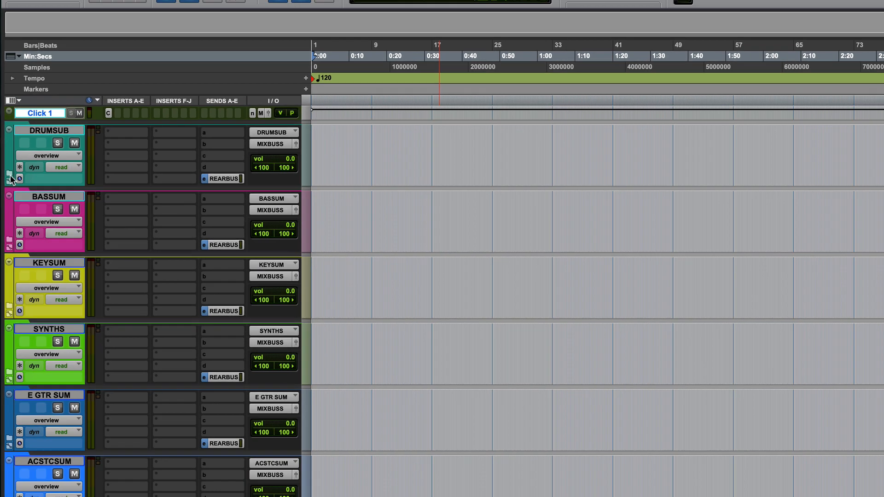
pyautogui.keyDown('alt'); pyautogui.click(11, 188); pyautogui.keyUp('alt')
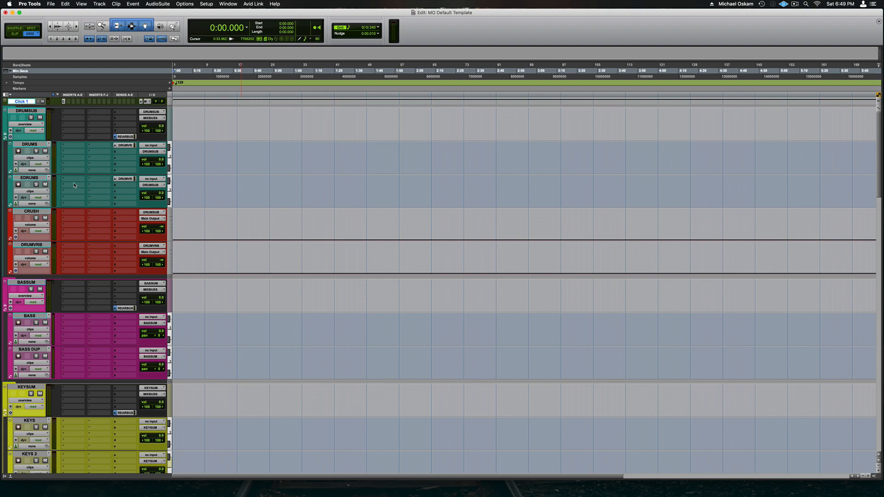
pyautogui.scroll(-10, 74, 185)
pyautogui.scroll(10, 75, 168)
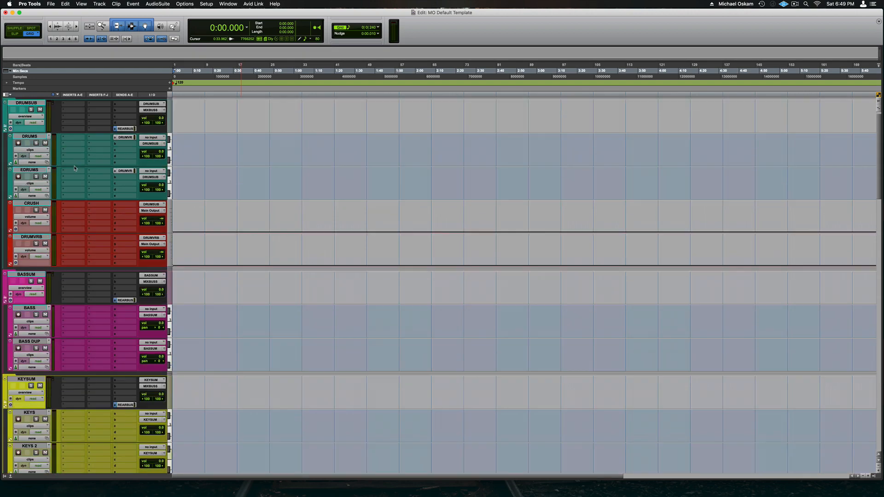
pyautogui.scroll(1, 75, 169)
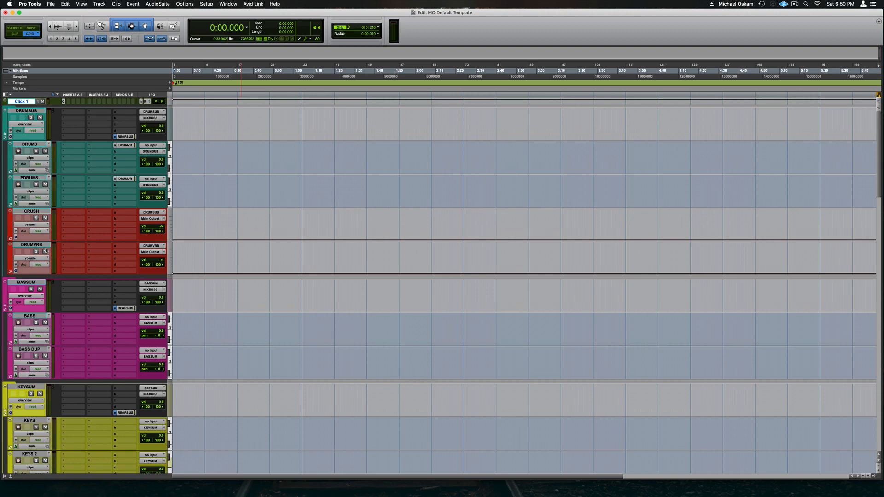
pyautogui.click(5, 135)
pyautogui.click(5, 135)
pyautogui.click(40, 111)
pyautogui.press('super+shift+n')
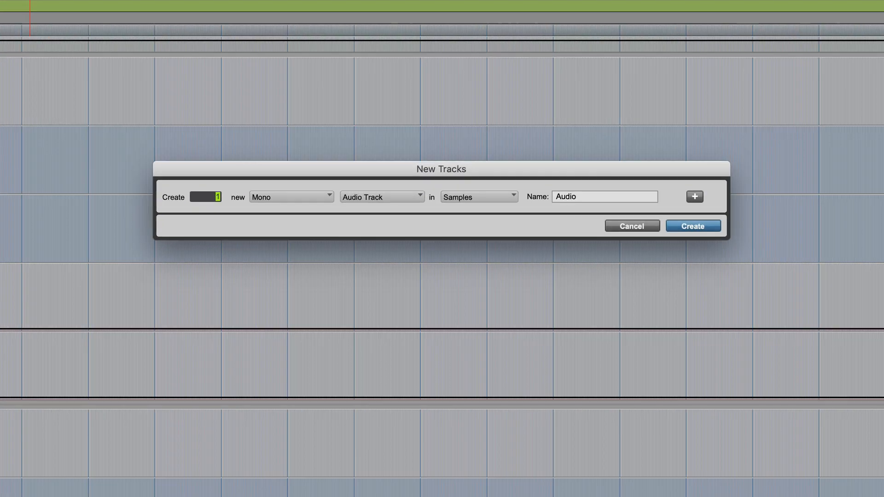
pyautogui.press('super+Up')
pyautogui.press('super+Up')
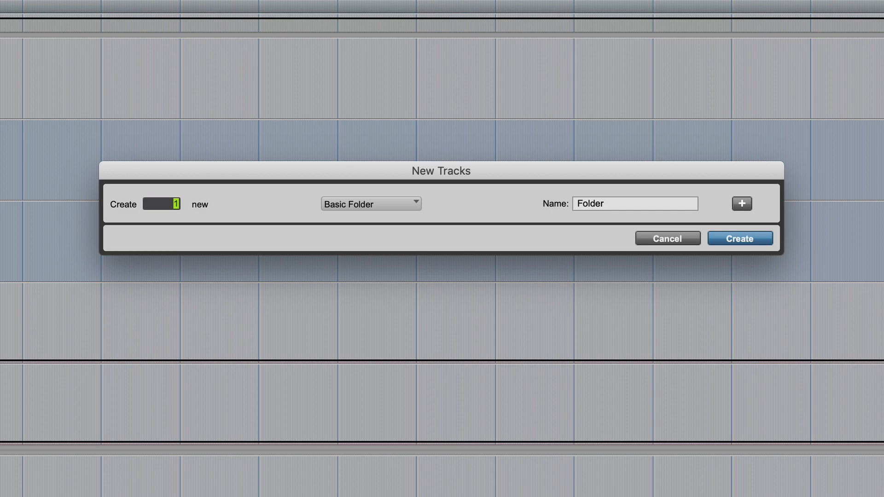
pyautogui.press('super+Down')
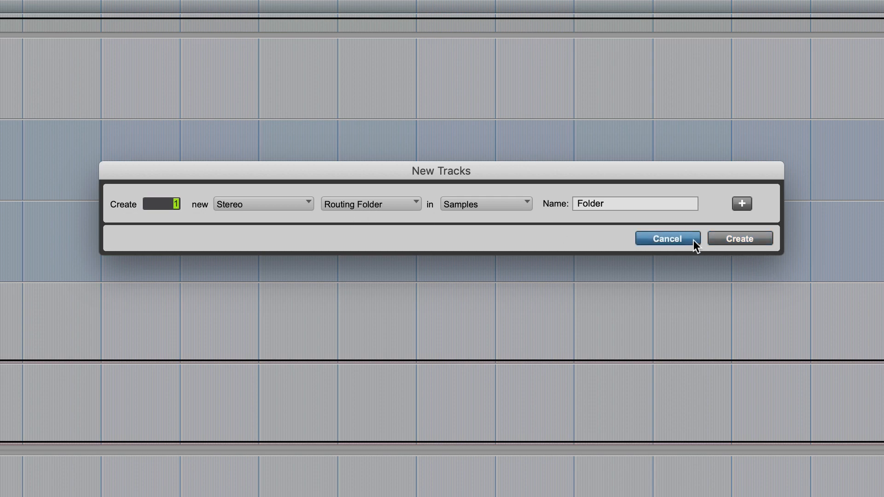
pyautogui.click(667, 238)
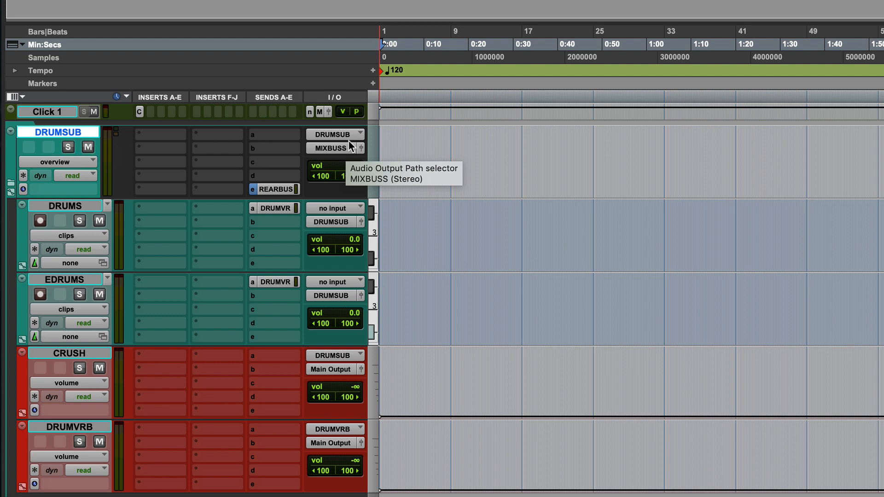
# Step: Assign the DRUMSUB (Stereo) bus as the input of the DRUMSUB folder track
pyautogui.click(349, 143)
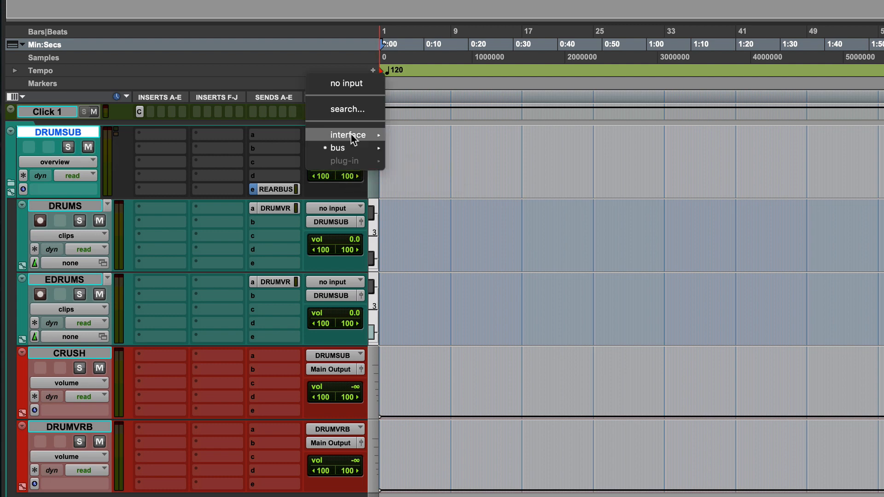
pyautogui.moveTo(355, 151)
pyautogui.moveTo(400, 150)
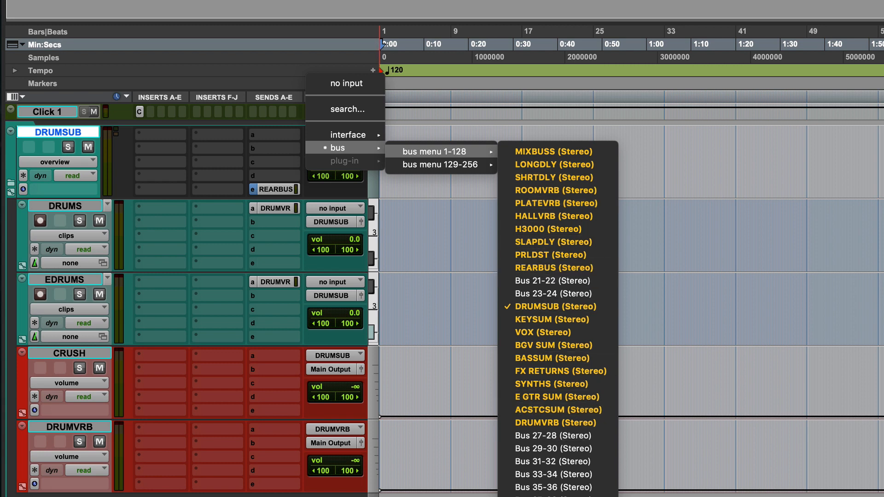
pyautogui.click(332, 137)
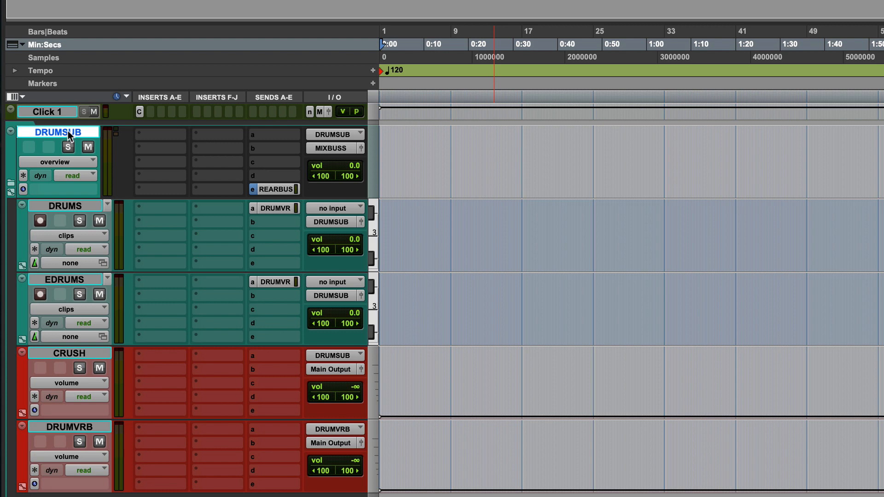
pyautogui.click(328, 135)
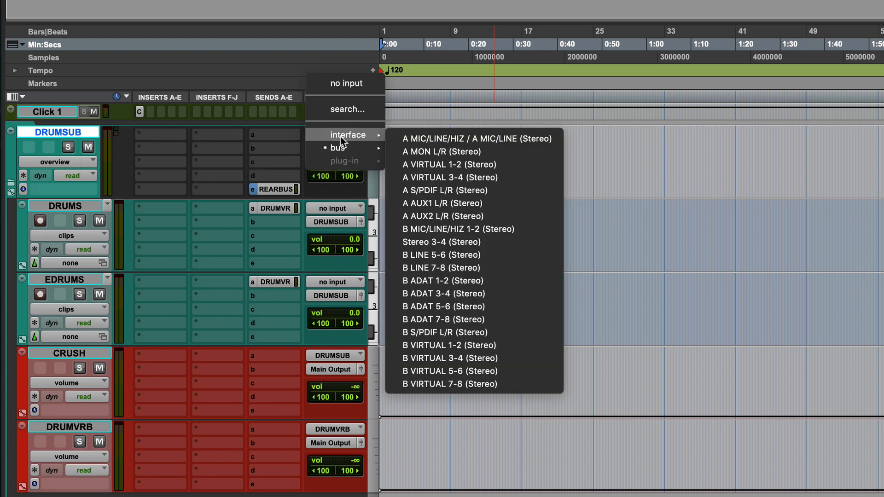
pyautogui.moveTo(341, 146)
pyautogui.moveTo(432, 152)
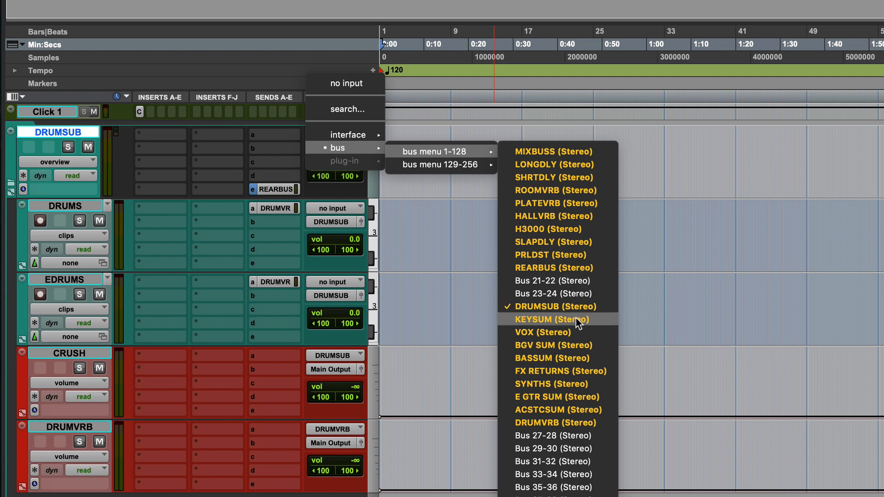
pyautogui.click(554, 304)
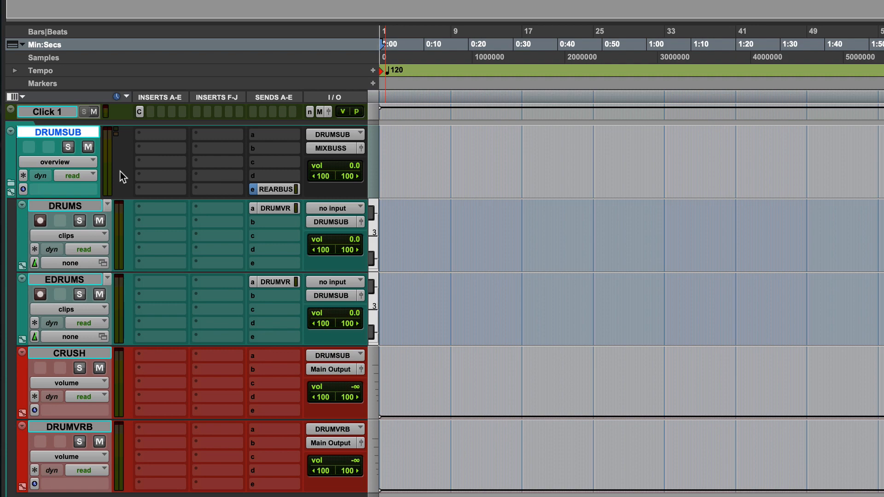
pyautogui.click(161, 134)
pyautogui.moveTo(208, 209)
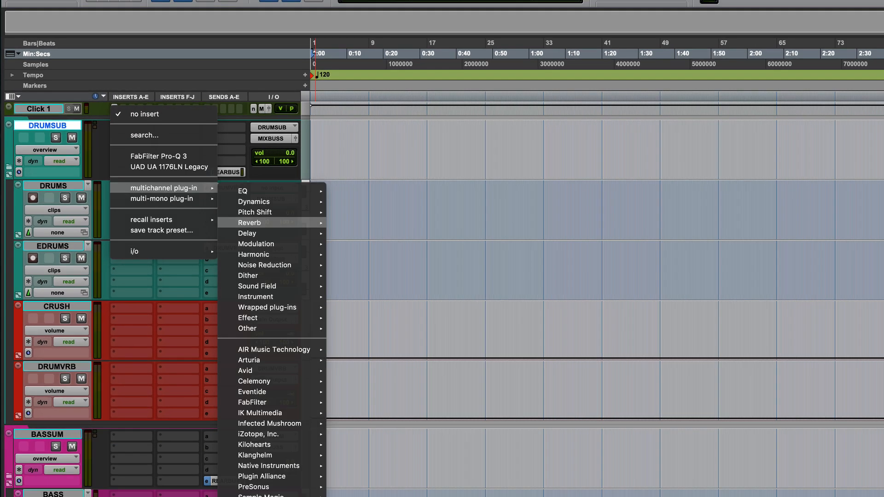
pyautogui.press('Escape')
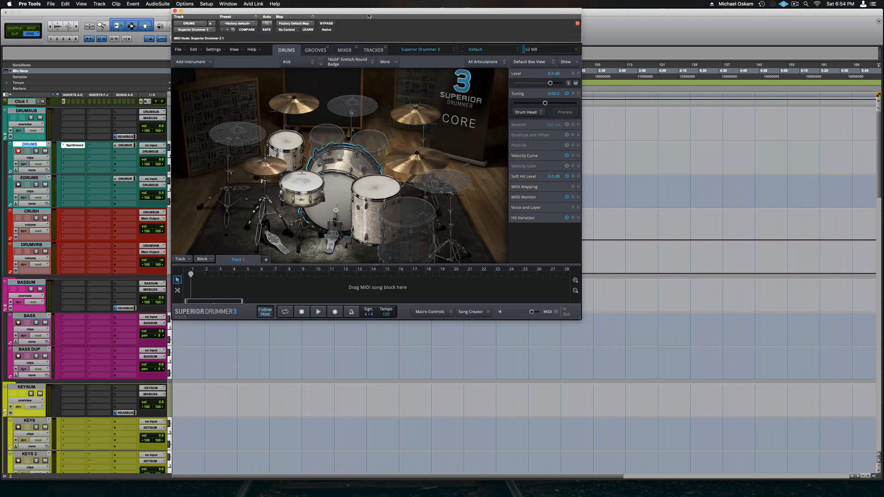
# Step: Load the Pop/Rock preset Country Rock Punch in Superior Drummer 3 on the DRUMS track
pyautogui.moveTo(368, 15); pyautogui.dragTo(379, 90)
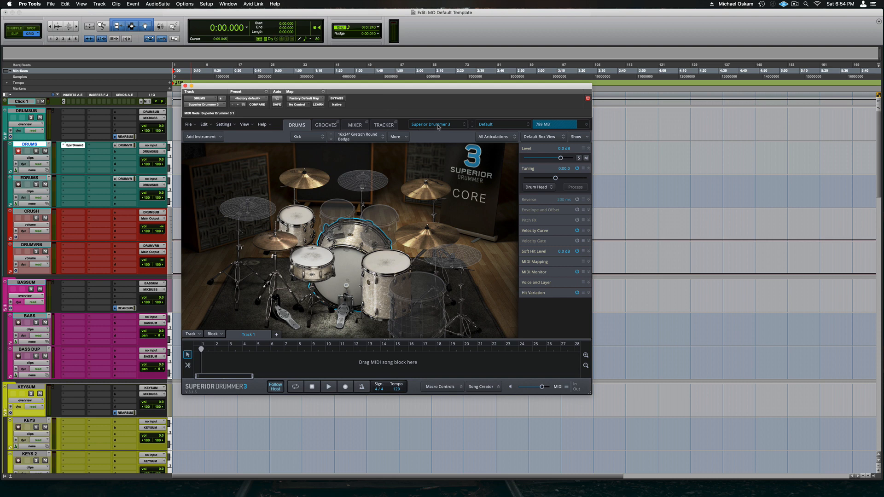
pyautogui.click(478, 127)
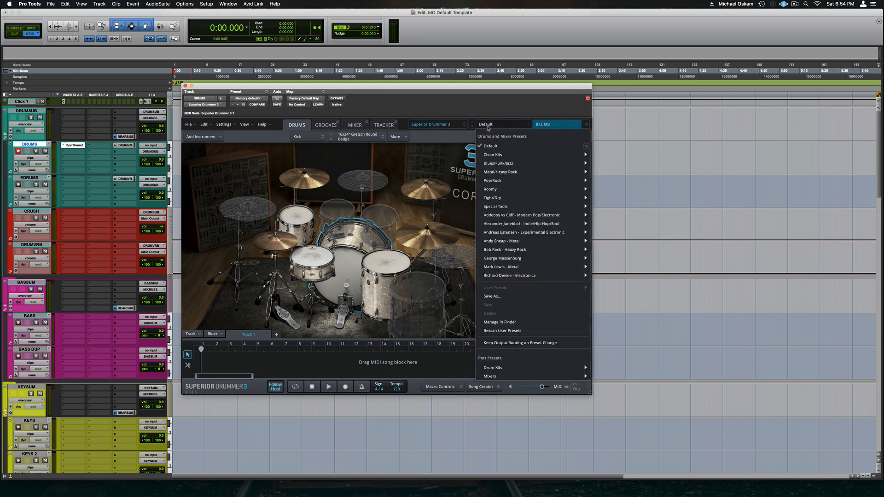
pyautogui.moveTo(499, 153)
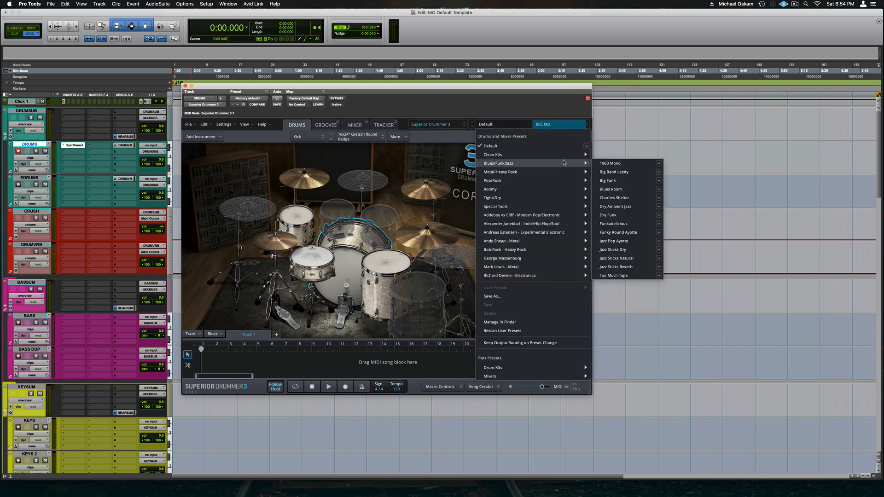
pyautogui.moveTo(542, 177)
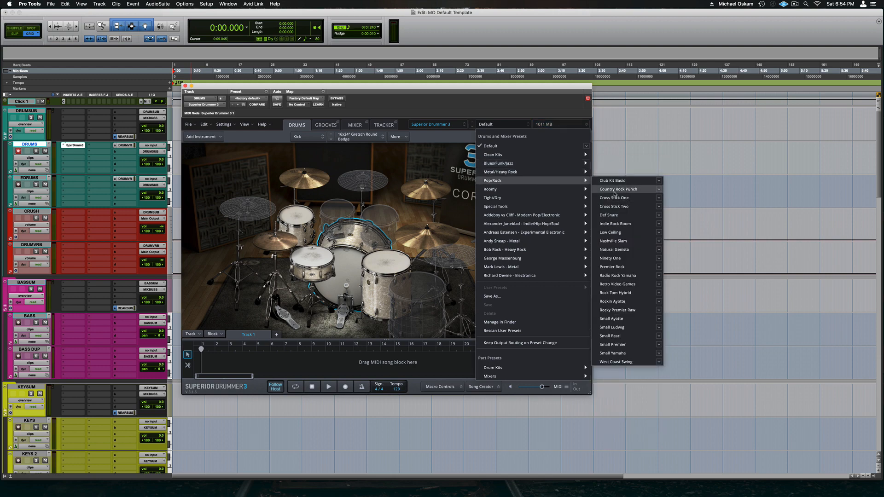
pyautogui.click(614, 194)
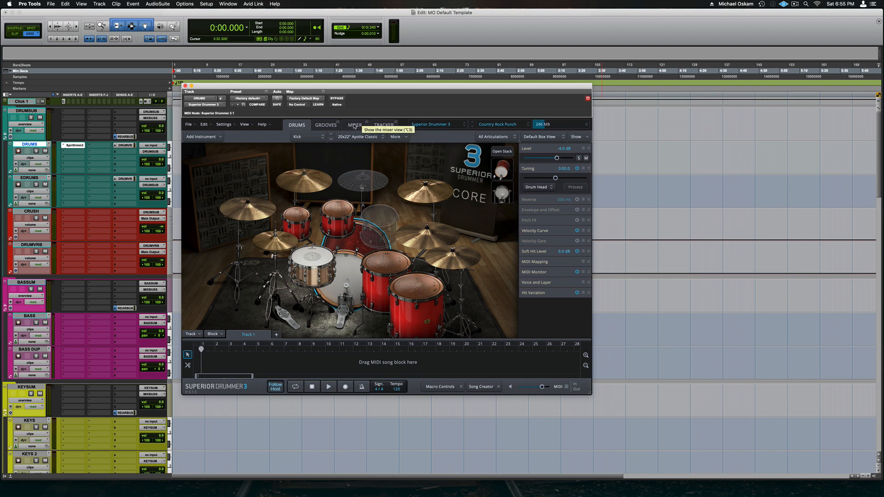
# Step: Preview the Verse 01 groove from Crumbling Hurt 126 BPM, place it at bar 2 of the song track, and close the plug-in
pyautogui.click(329, 125)
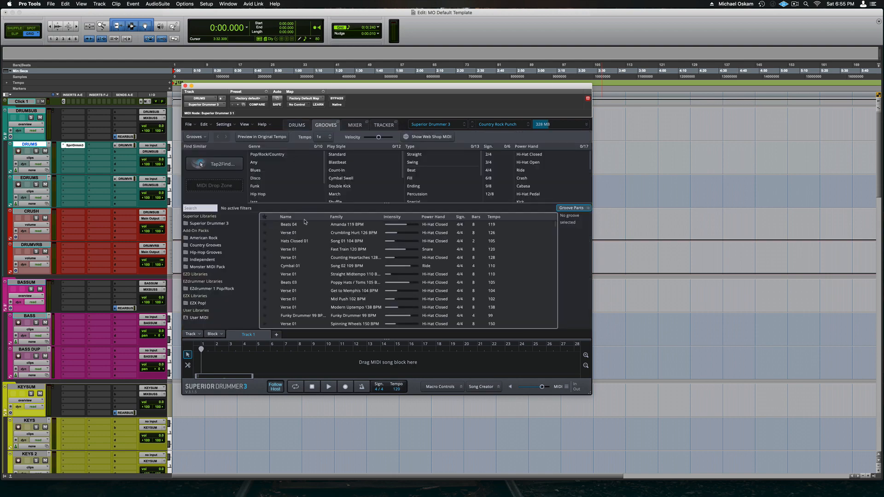
pyautogui.click(274, 233)
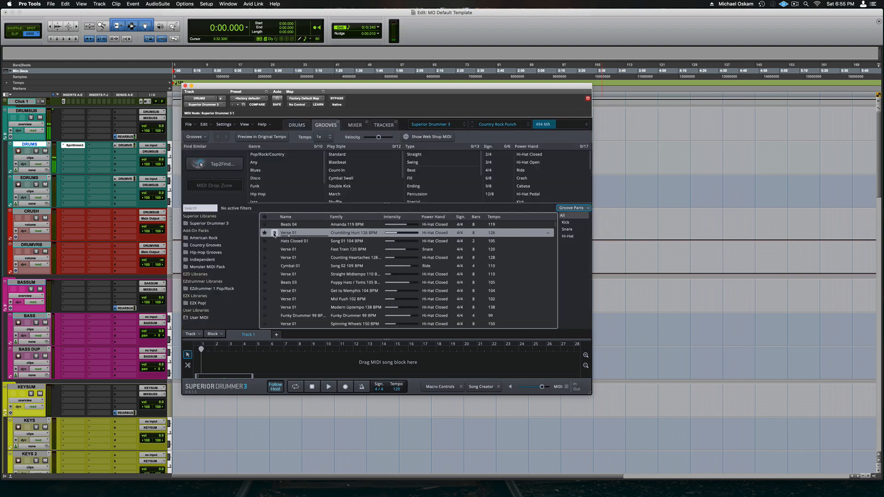
pyautogui.moveTo(286, 236); pyautogui.dragTo(215, 365)
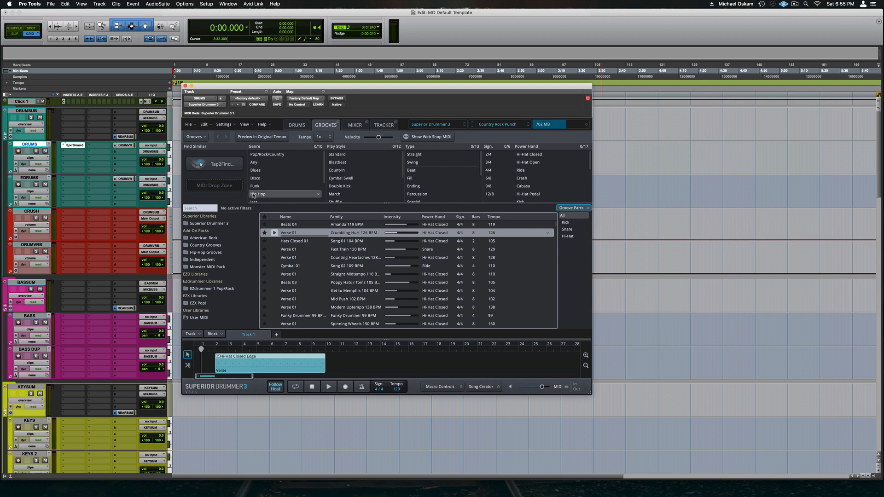
pyautogui.press('super+w')
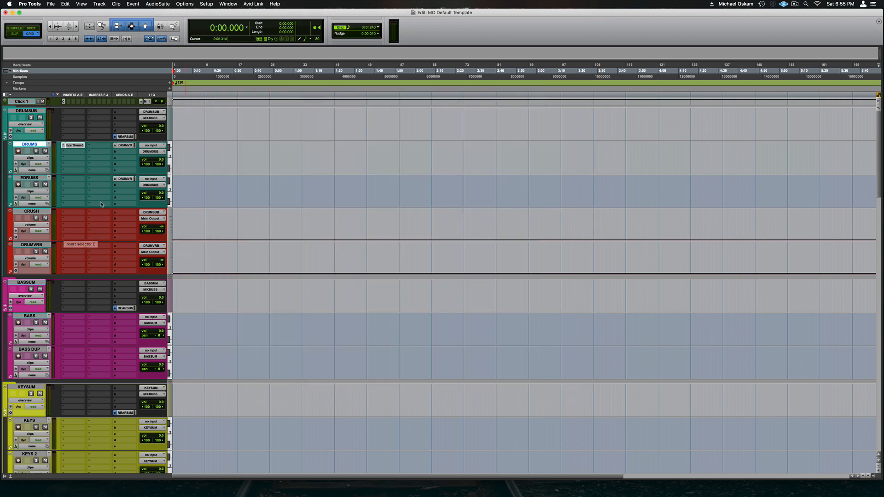
# Step: Insert Native Instruments Battery 4 as a multichannel plug-in on the EDRUMS track and close its window
pyautogui.click(72, 180)
pyautogui.moveTo(93, 179)
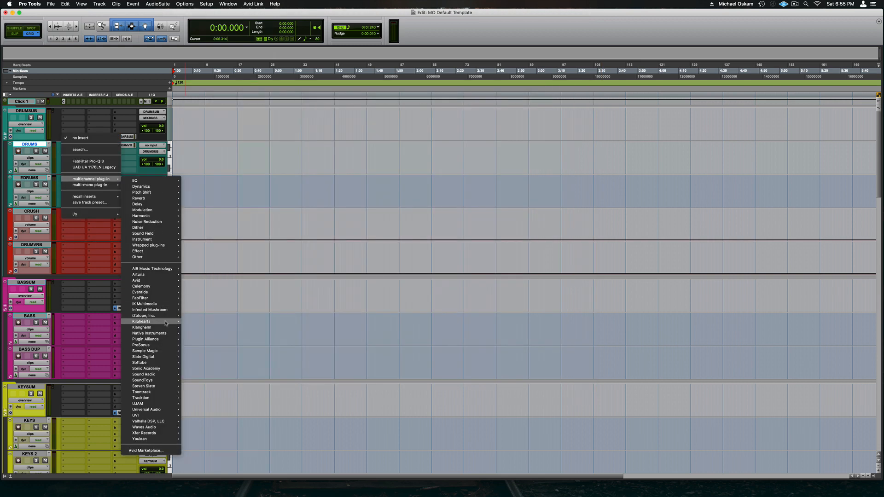
pyautogui.moveTo(166, 324)
pyautogui.click(198, 341)
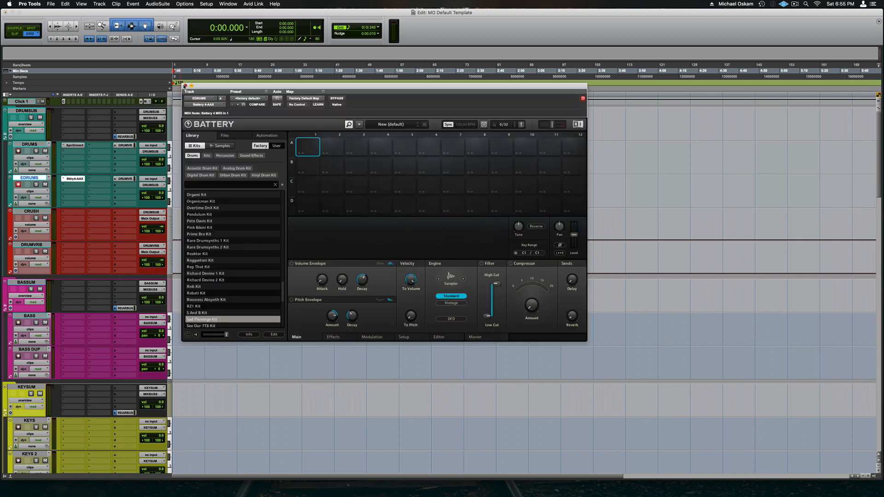
pyautogui.click(185, 86)
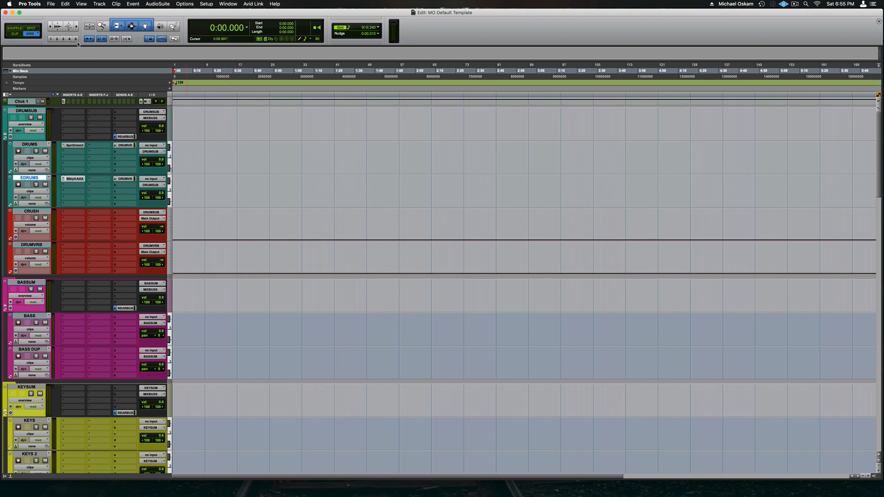
# Step: Save the session as a system-installed template named MO Default Template
pyautogui.click(50, 4)
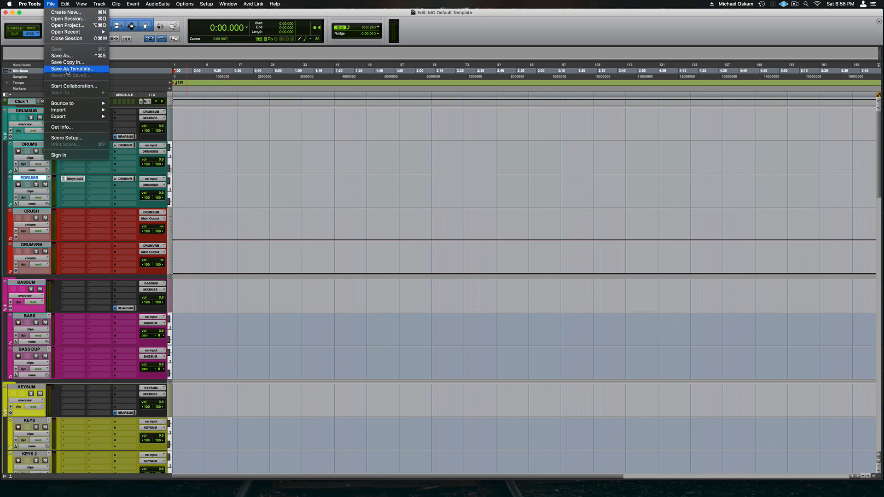
pyautogui.click(68, 70)
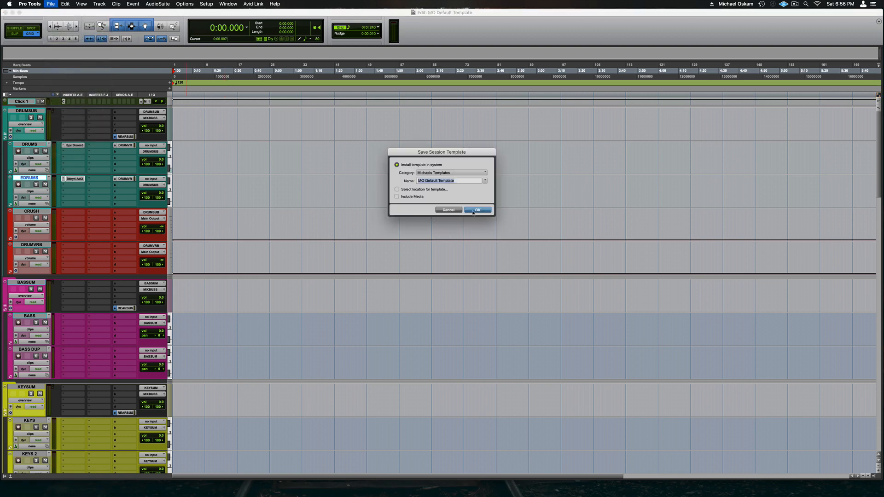
pyautogui.click(475, 210)
pyautogui.click(492, 200)
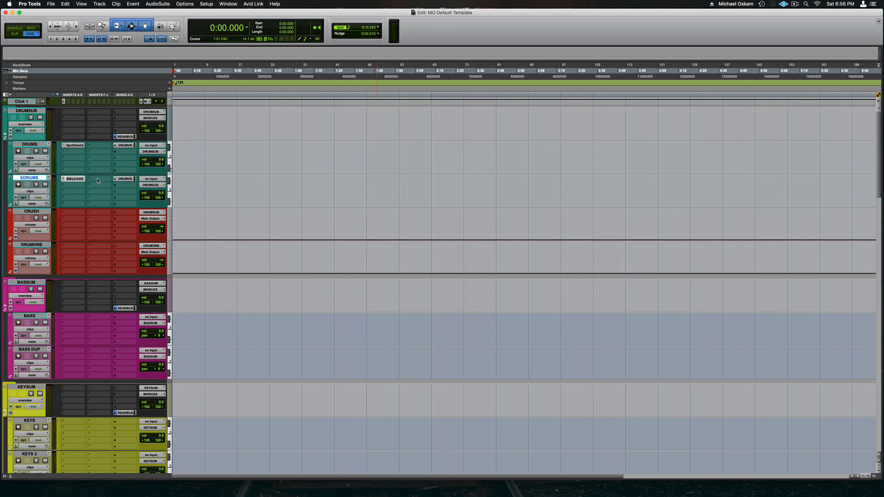
# Step: Route the outputs of the CRUSH and DRUMVRB tracks together to the DRUMSUB (Stereo) bus
pyautogui.click(40, 213)
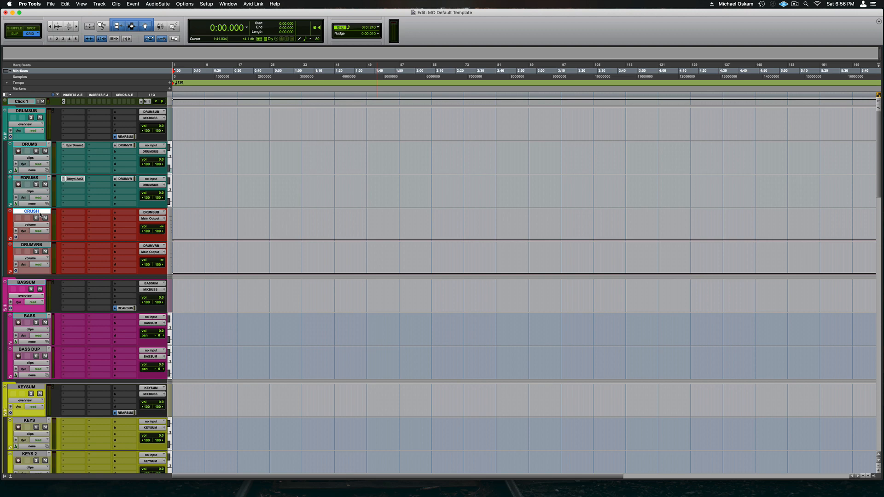
pyautogui.click(33, 246)
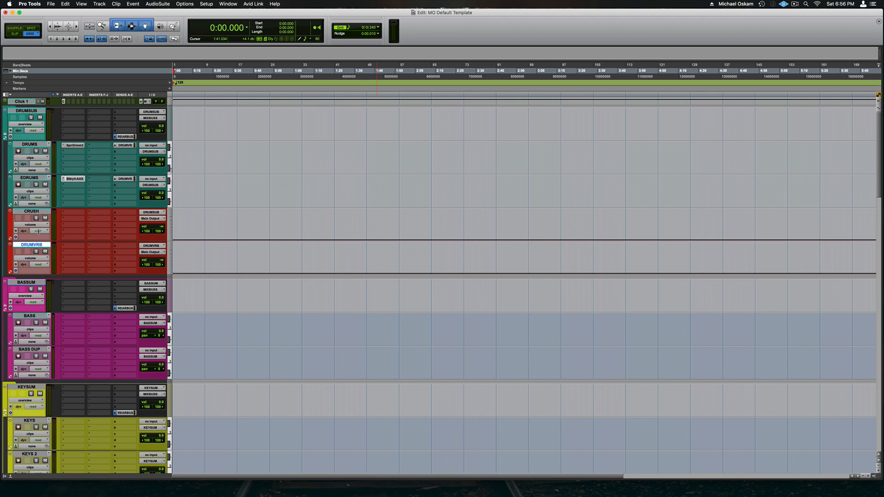
pyautogui.scroll(-5, 34, 214)
pyautogui.scroll(5, 34, 214)
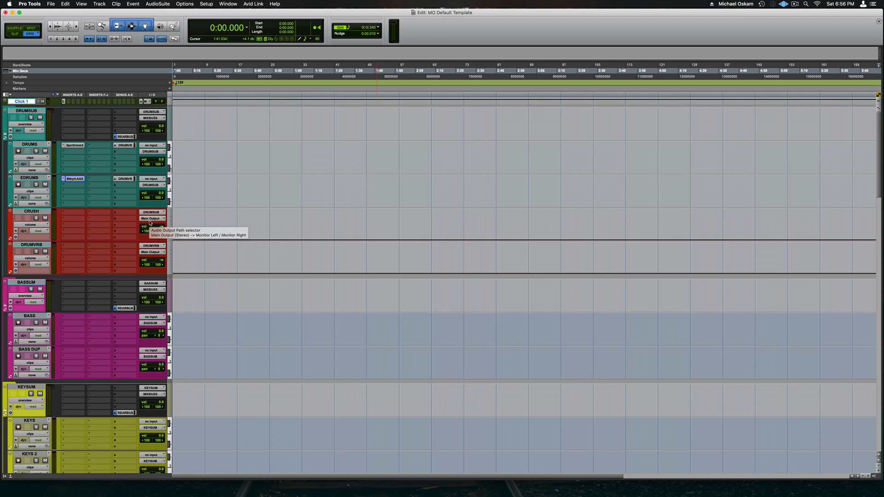
pyautogui.click(39, 237)
pyautogui.keyDown('shift'); pyautogui.click(36, 244); pyautogui.keyUp('shift')
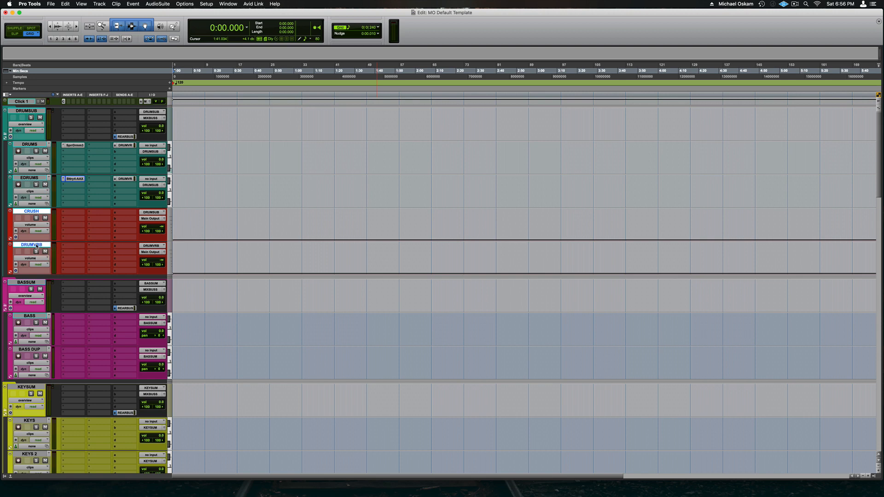
pyautogui.click(154, 252)
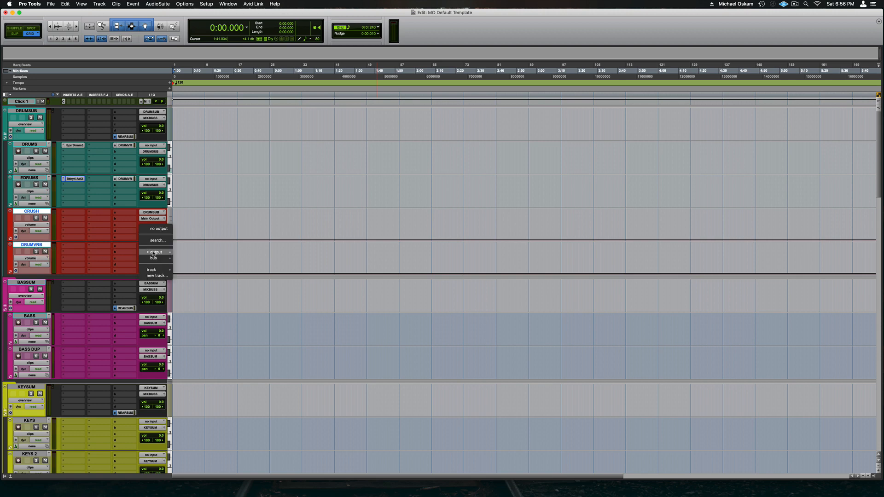
pyautogui.moveTo(154, 258)
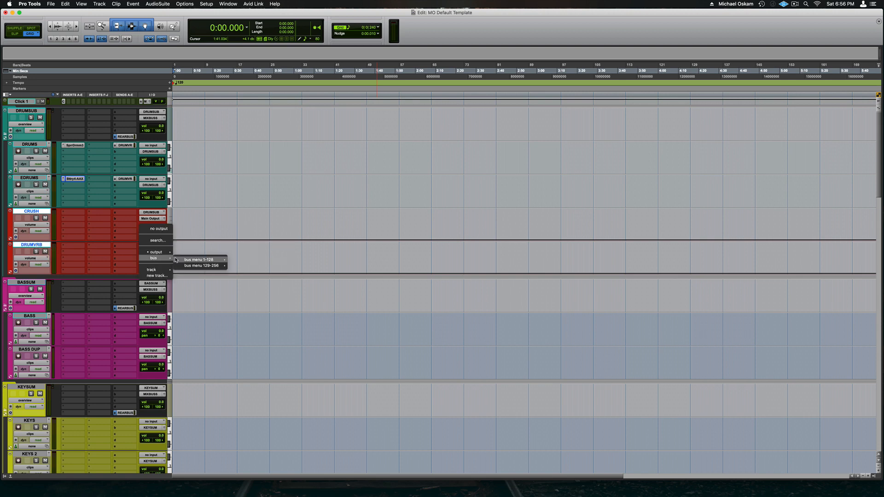
pyautogui.moveTo(203, 259)
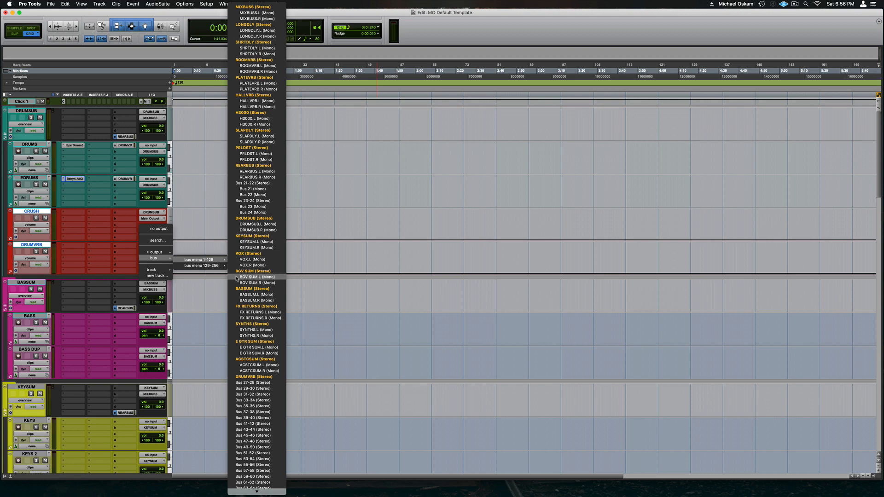
pyautogui.click(247, 219)
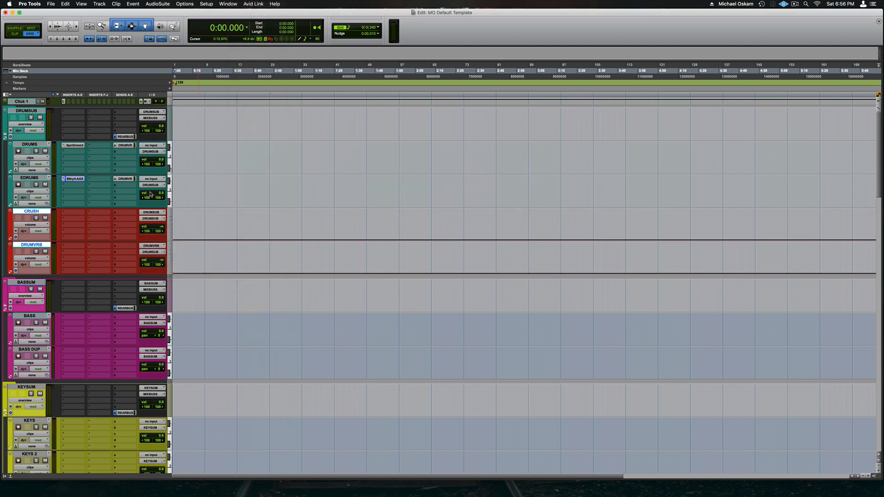
# Step: Set the CRUSH track's input to Bus 23-24 (Stereo) and rename that bus CRUSH
pyautogui.click(157, 214)
pyautogui.moveTo(161, 218)
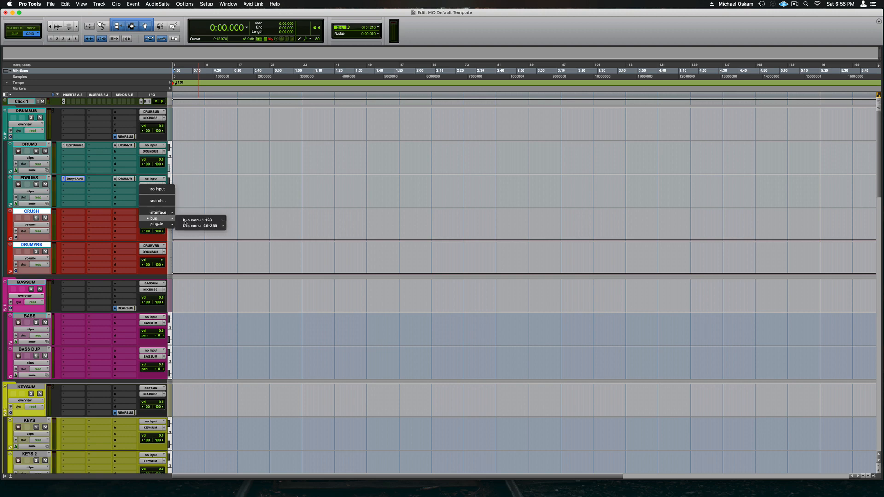
pyautogui.moveTo(203, 221)
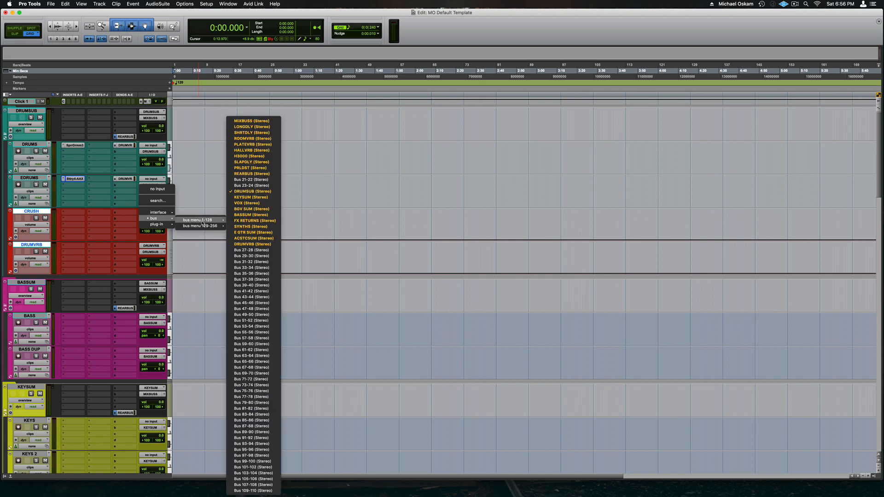
pyautogui.click(252, 185)
pyautogui.rightClick(152, 212)
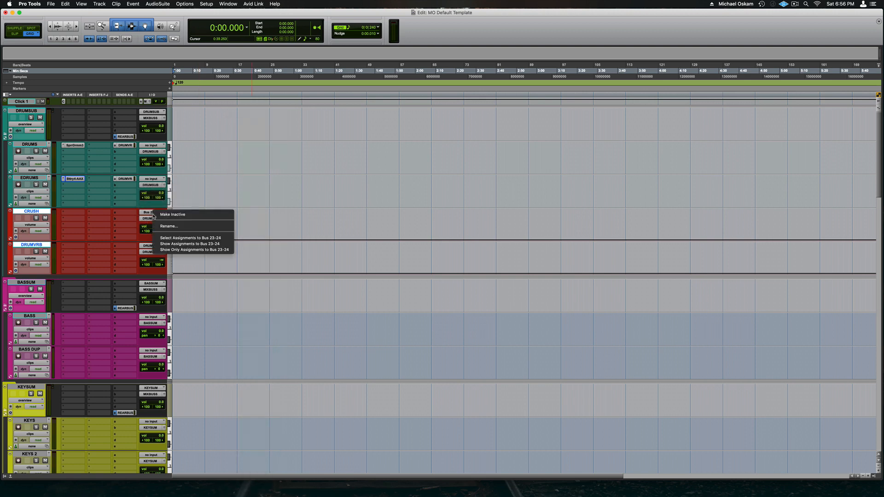
pyautogui.click(168, 227)
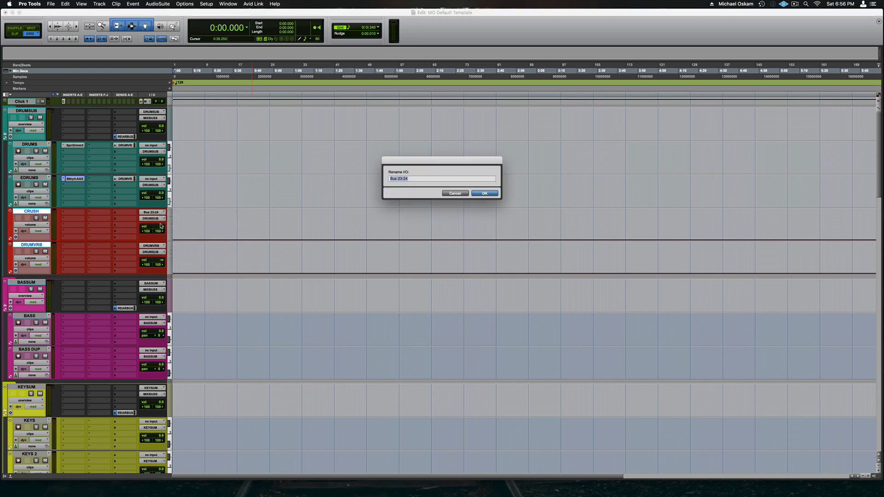
pyautogui.write('CRUSH')
pyautogui.press('Return')
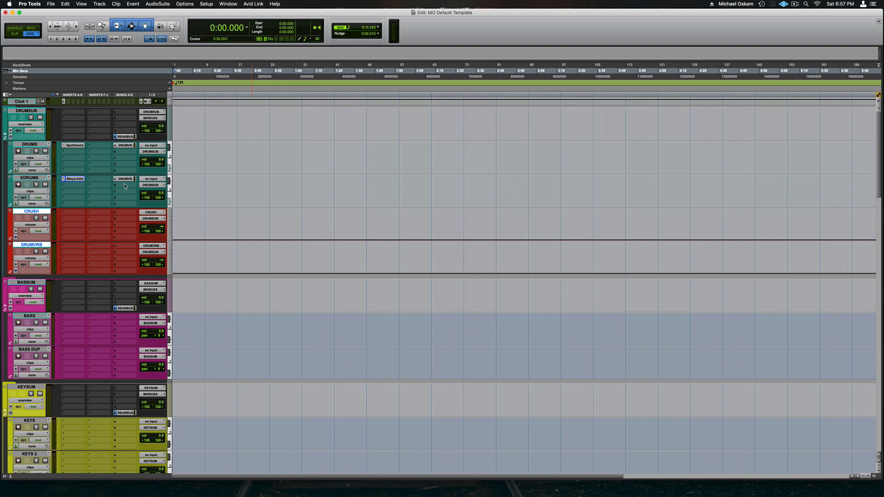
# Step: Add a send to the CRUSH (Stereo) bus in slot b of both the DRUMS and EDRUMS tracks
pyautogui.click(29, 144)
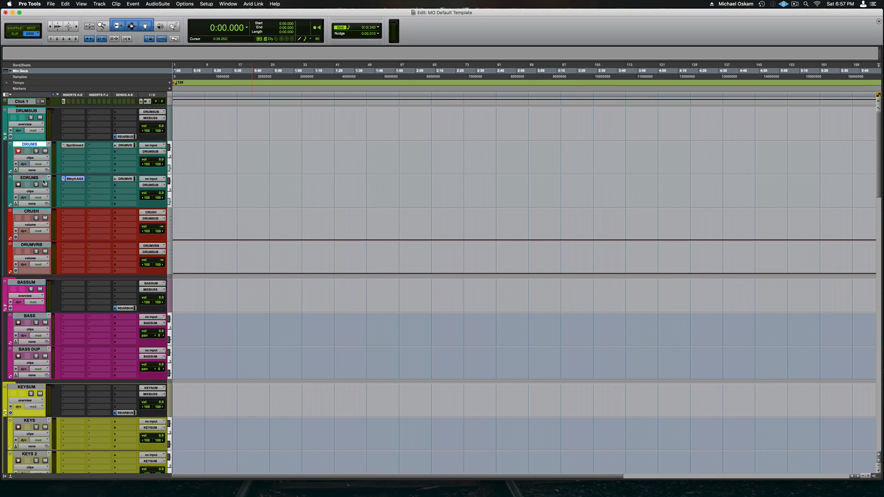
pyautogui.keyDown('shift'); pyautogui.click(39, 179); pyautogui.keyUp('shift')
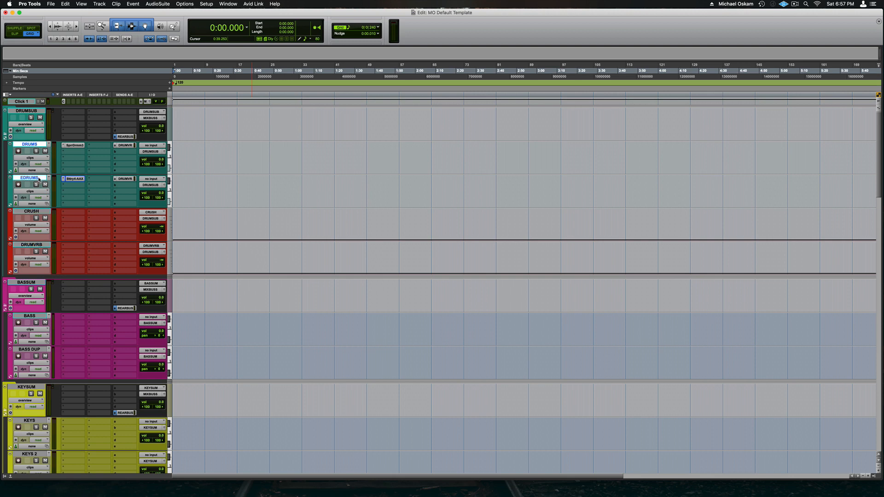
pyautogui.click(116, 154)
pyautogui.moveTo(138, 158)
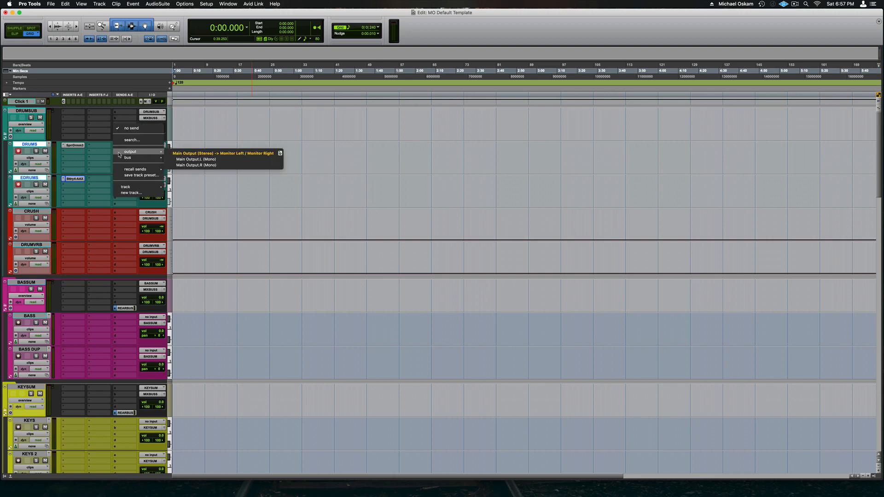
pyautogui.moveTo(194, 162)
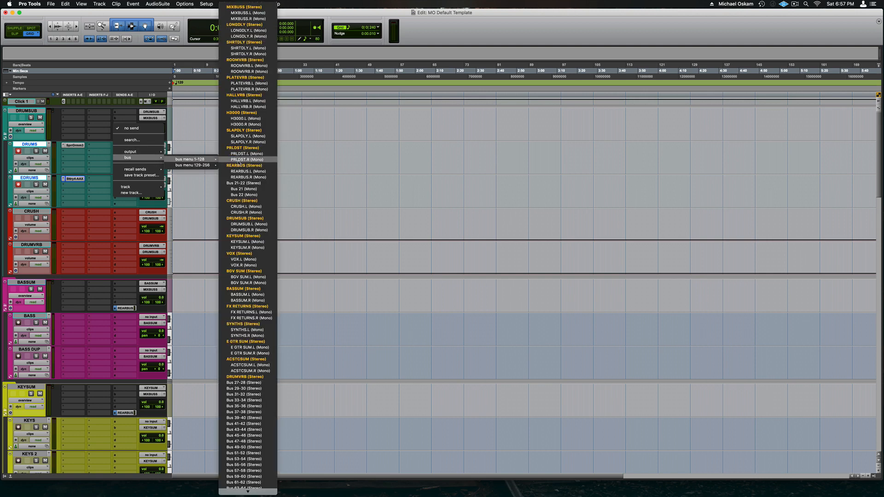
pyautogui.click(240, 201)
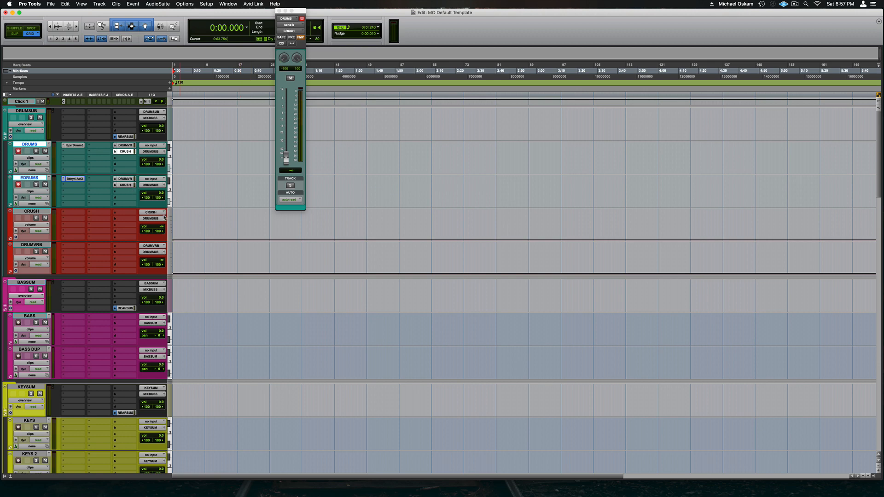
# Step: Set the CRUSH send level to 0.0 dB on the DRUMS and EDRUMS tracks and close the send windows
pyautogui.keyDown('alt'); pyautogui.click(286, 157); pyautogui.keyUp('alt')
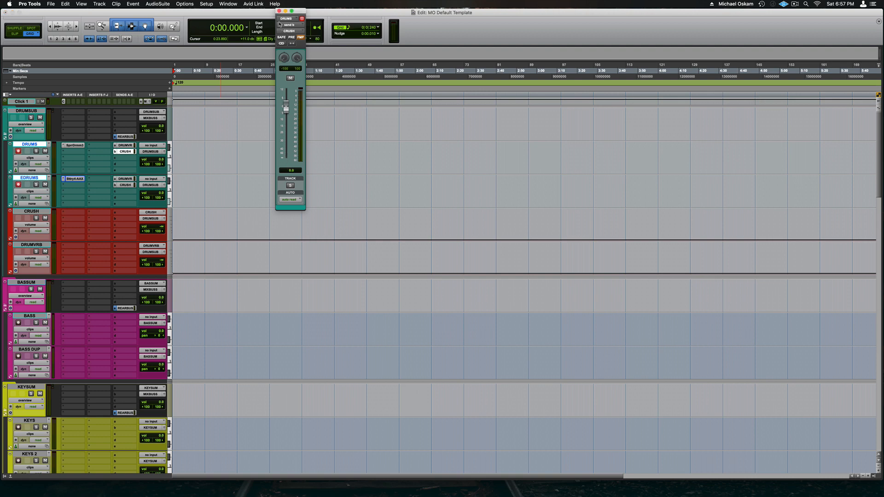
pyautogui.click(279, 11)
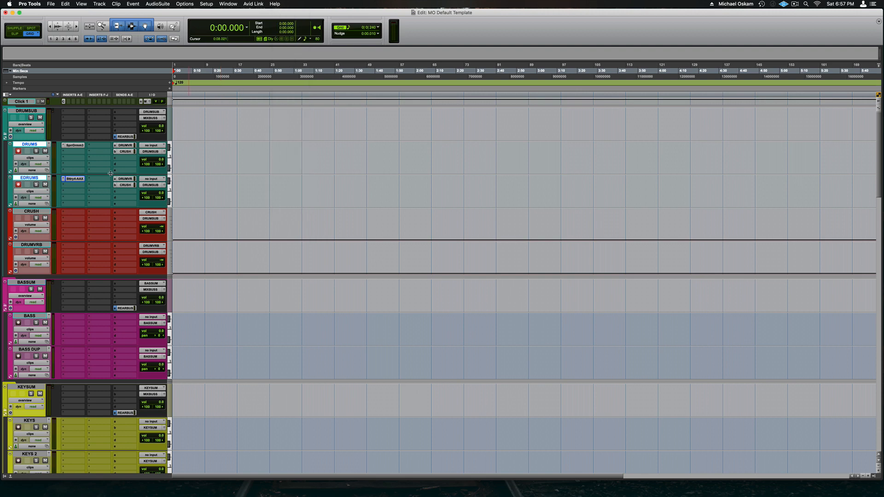
pyautogui.click(127, 185)
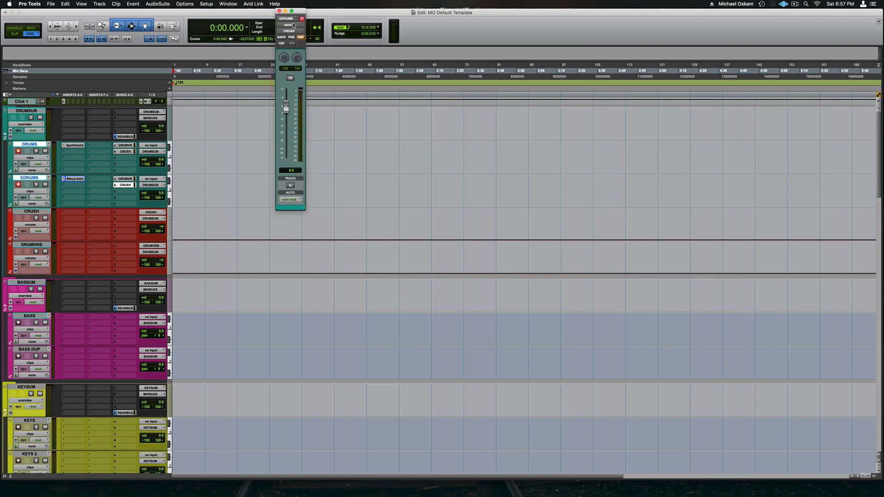
pyautogui.moveTo(299, 16); pyautogui.dragTo(297, 63)
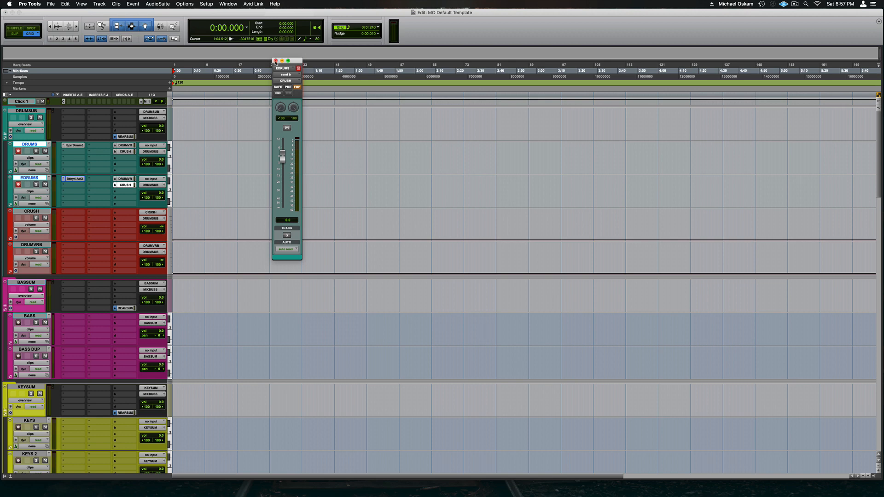
pyautogui.click(275, 61)
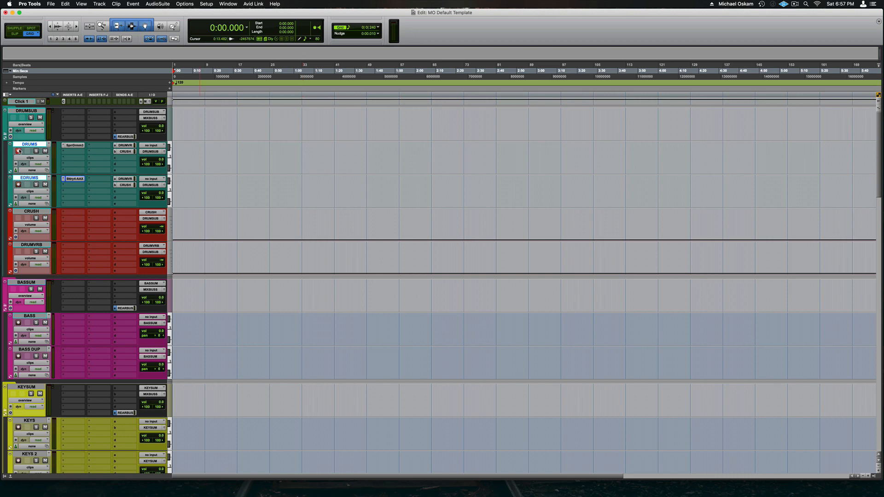
# Step: Open the Mix window and examine the channel routing from DRUMSUB through to the MIX BUSS and Master 1
pyautogui.press('super+equal')
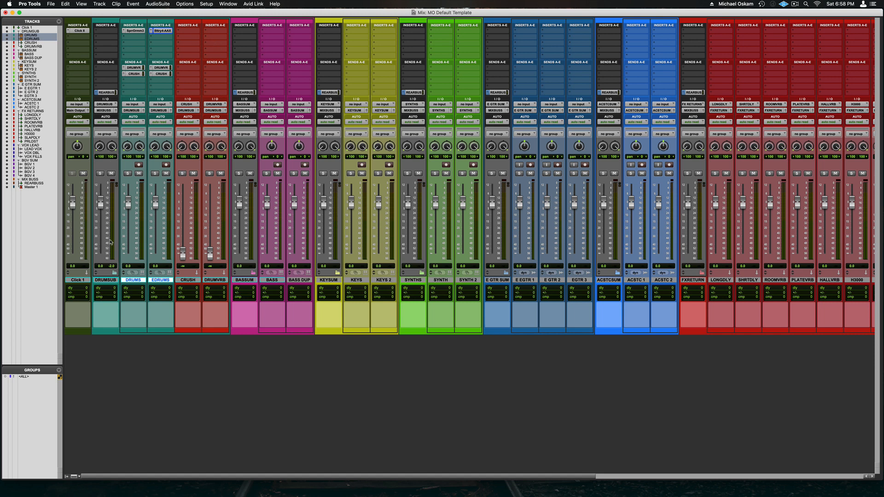
pyautogui.click(105, 111)
pyautogui.hscroll(10, 679, 297)
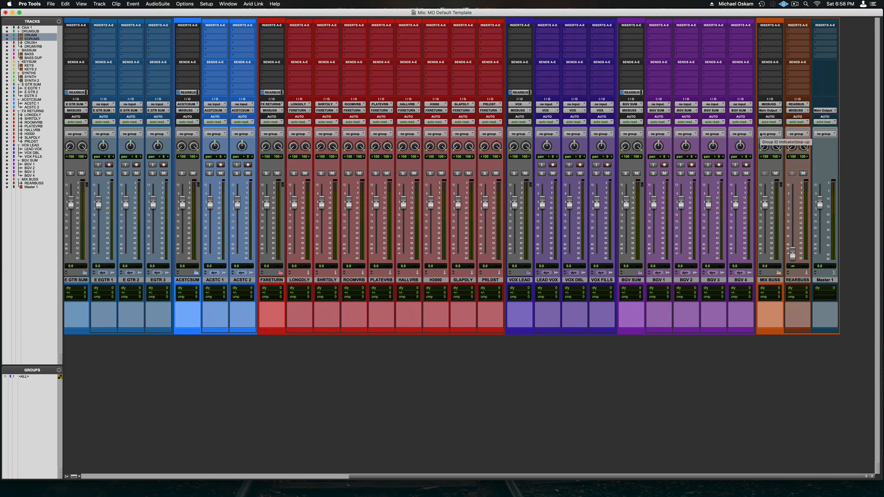
pyautogui.hscroll(-10, 756, 136)
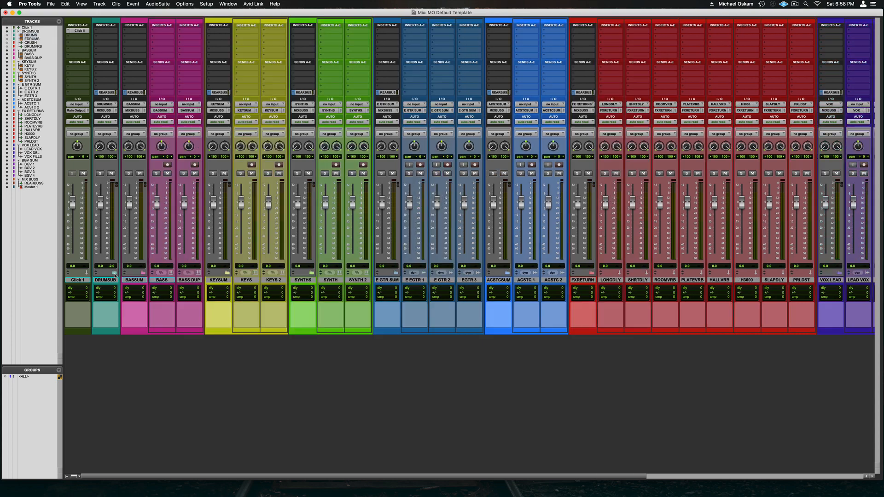
# Step: Collapse the DRUMSUB, BASSUM, KEYSUM and SYNTHS folder tracks in the mixer
pyautogui.click(115, 273)
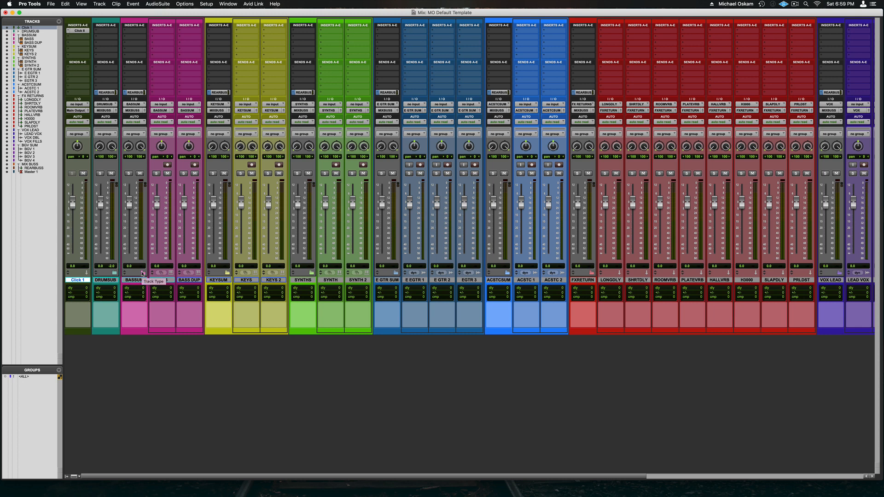
pyautogui.hscroll(2, 141, 132)
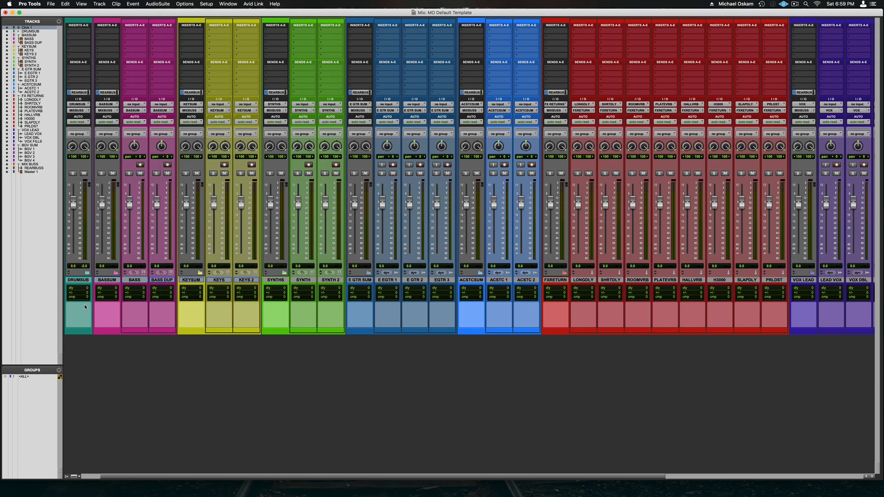
pyautogui.click(115, 274)
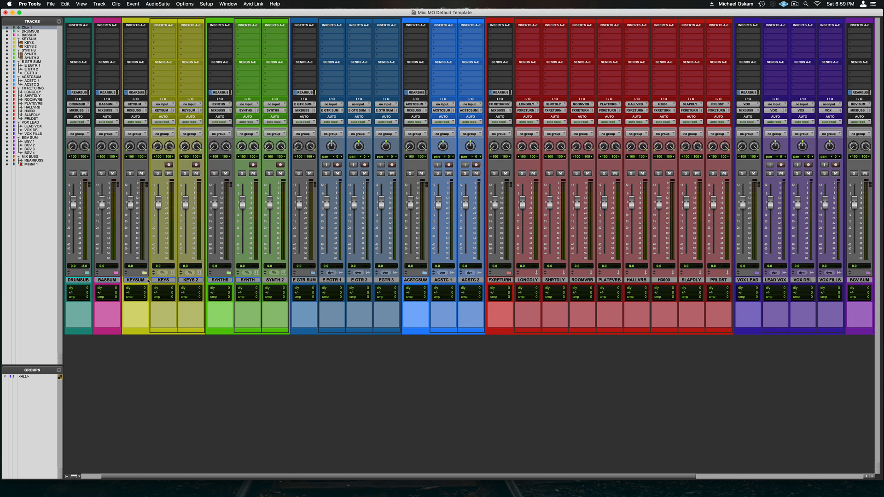
pyautogui.click(144, 274)
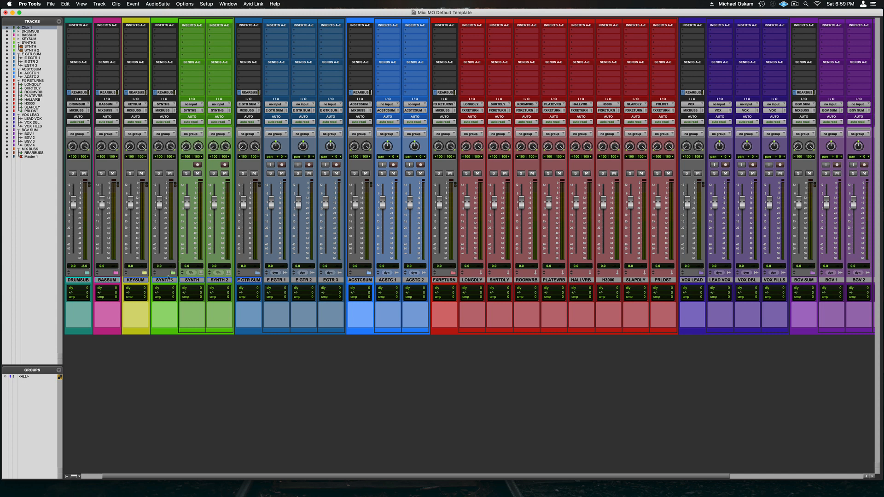
pyautogui.click(172, 273)
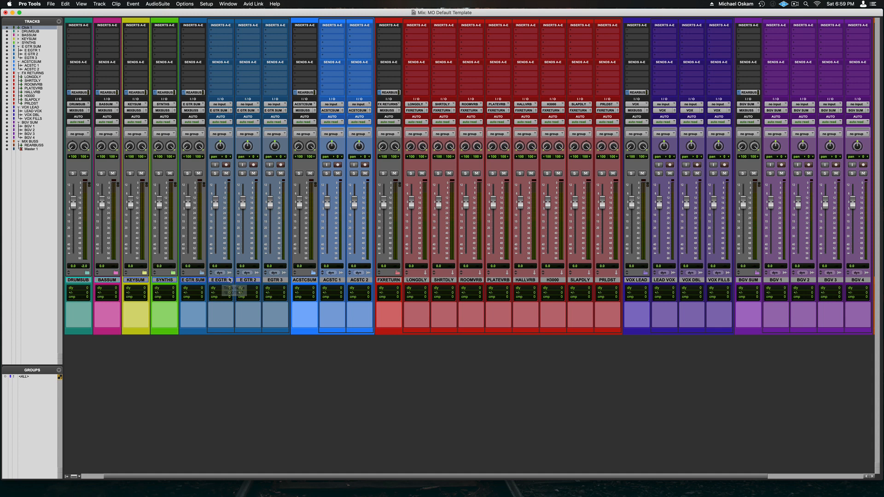
# Step: Set the input of the three electric guitar tracks, E EGTR 1 through EGTR 3, to Stereo 3-4.L (Mono)
pyautogui.click(220, 280)
pyautogui.keyDown('shift'); pyautogui.click(278, 280); pyautogui.keyUp('shift')
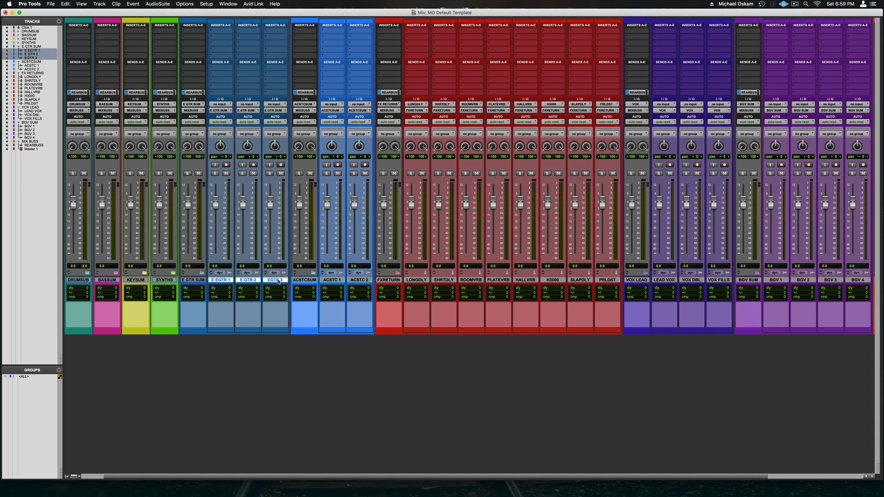
pyautogui.click(227, 104)
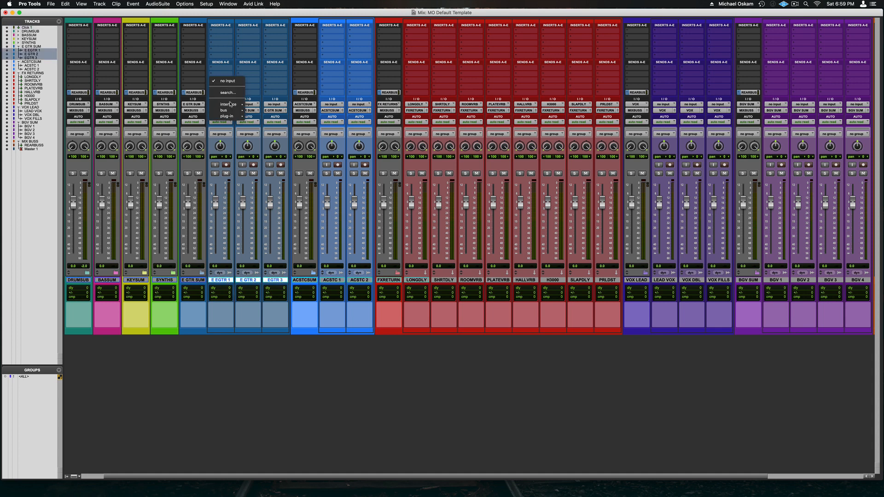
pyautogui.moveTo(229, 105)
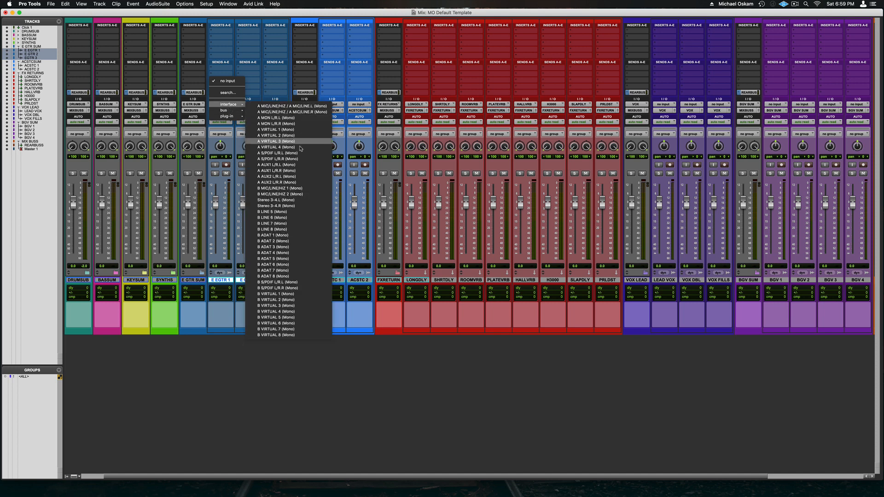
pyautogui.keyDown('alt'); pyautogui.keyDown('shift'); pyautogui.click(281, 201); pyautogui.keyUp('shift'); pyautogui.keyUp('alt')
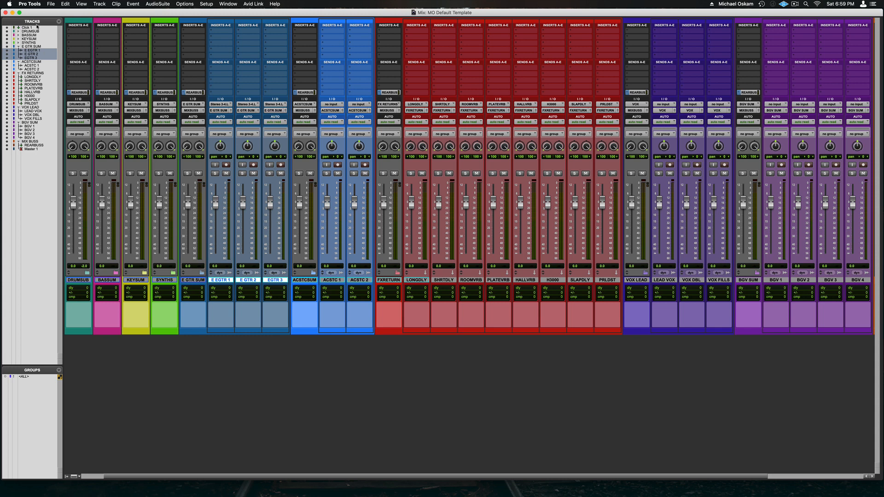
# Step: Save the session as the template MO Default Template, replacing the existing template in its current category
pyautogui.click(51, 3)
pyautogui.click(74, 69)
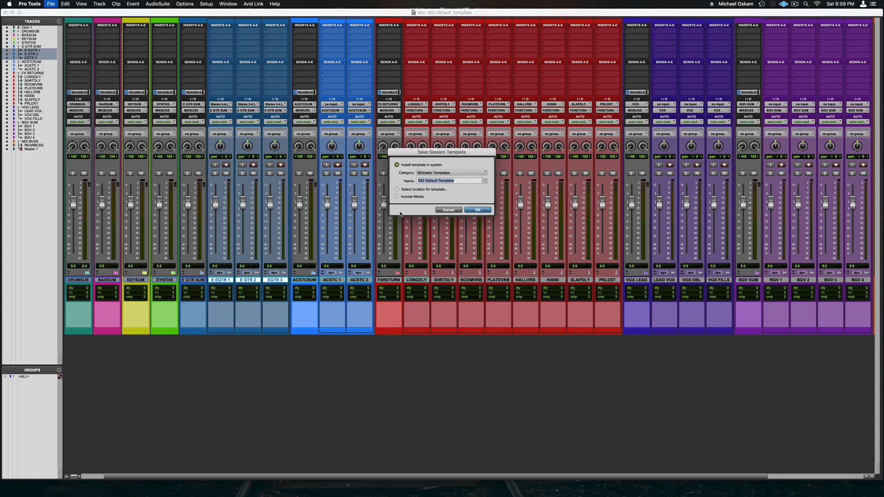
pyautogui.click(477, 210)
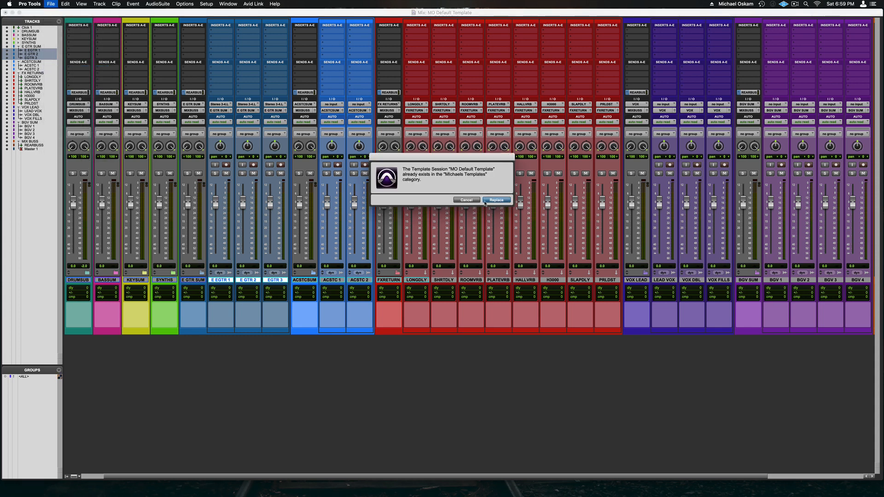
pyautogui.click(485, 201)
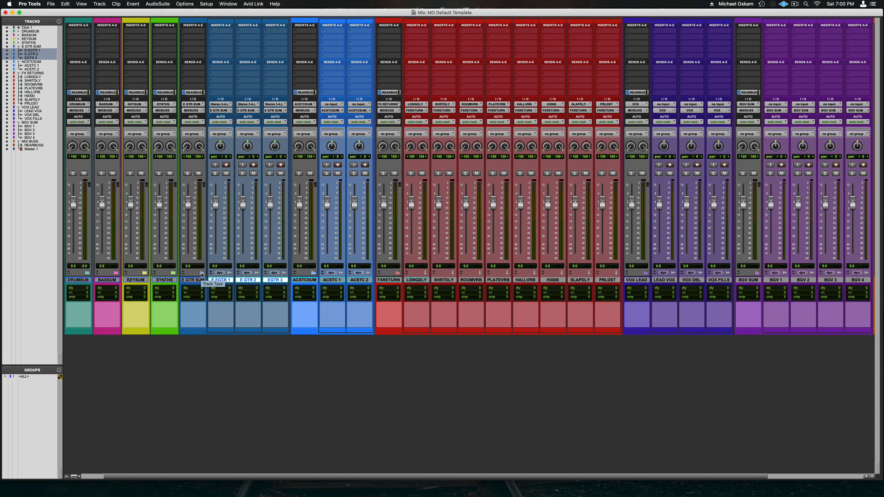
# Step: Collapse the E GTR SUM, ACSTCSUM and FX RETURNS folder tracks in the mixer
pyautogui.click(202, 273)
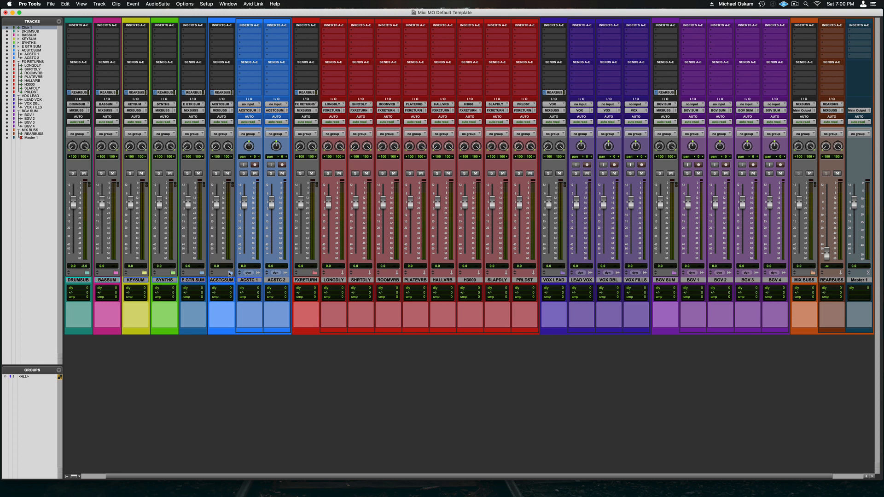
pyautogui.click(230, 273)
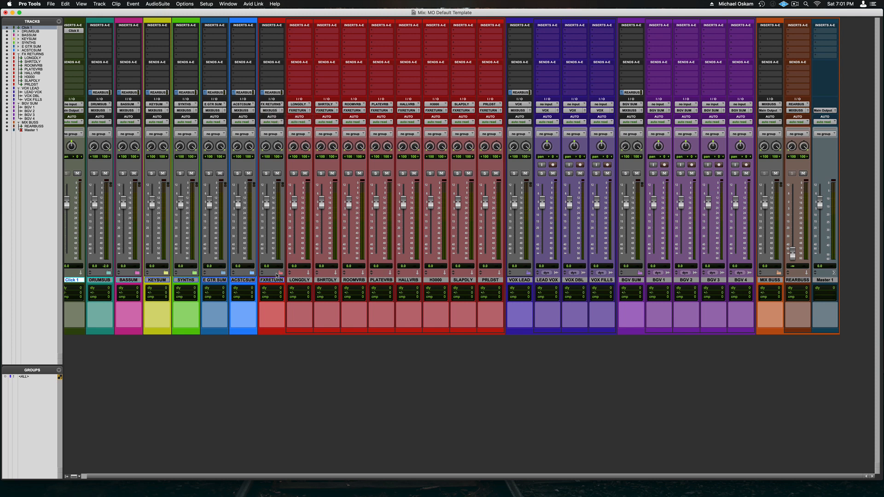
pyautogui.click(279, 273)
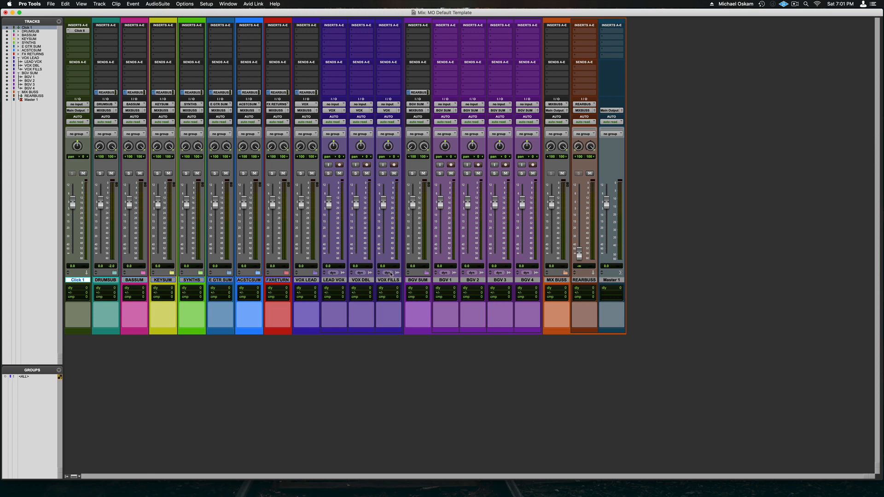
pyautogui.rightClick(391, 280)
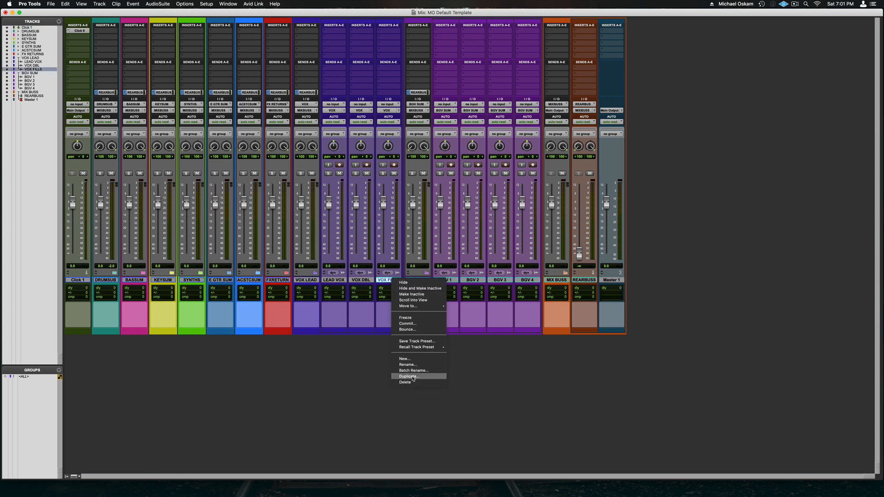
pyautogui.click(409, 377)
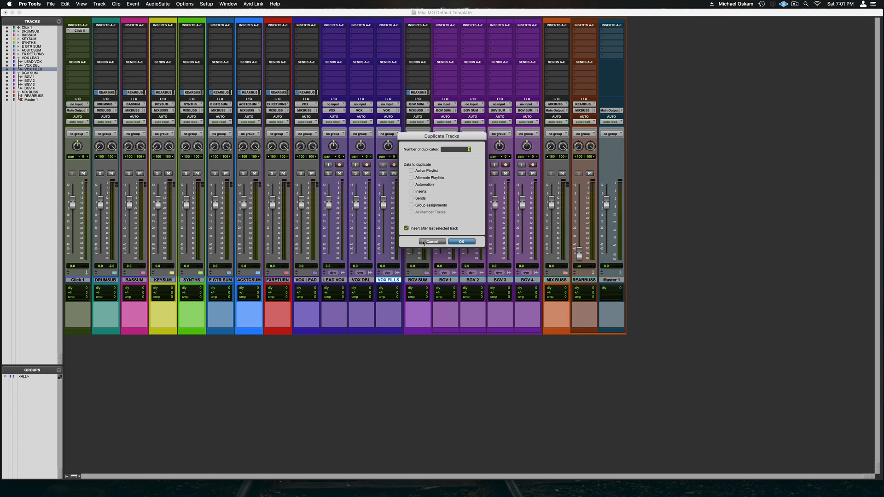
pyautogui.click(424, 242)
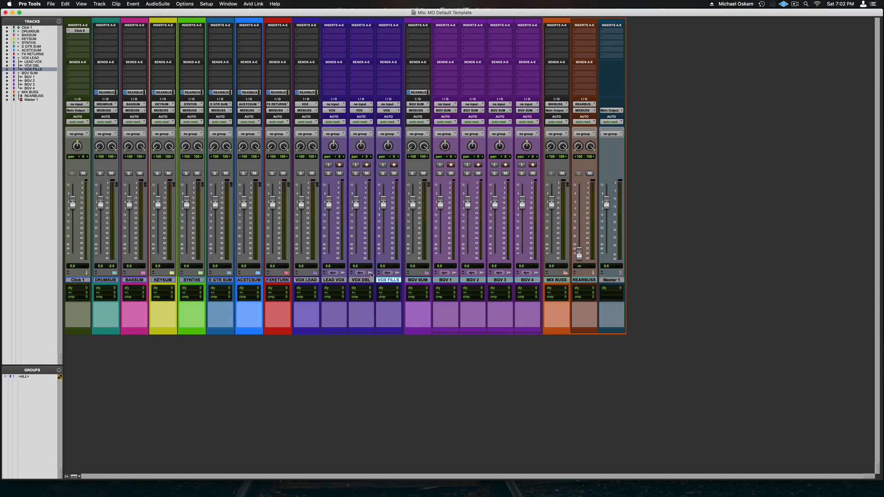
# Step: Collapse the VOX LEAD and BGV SUM folder tracks in the mixer
pyautogui.click(315, 272)
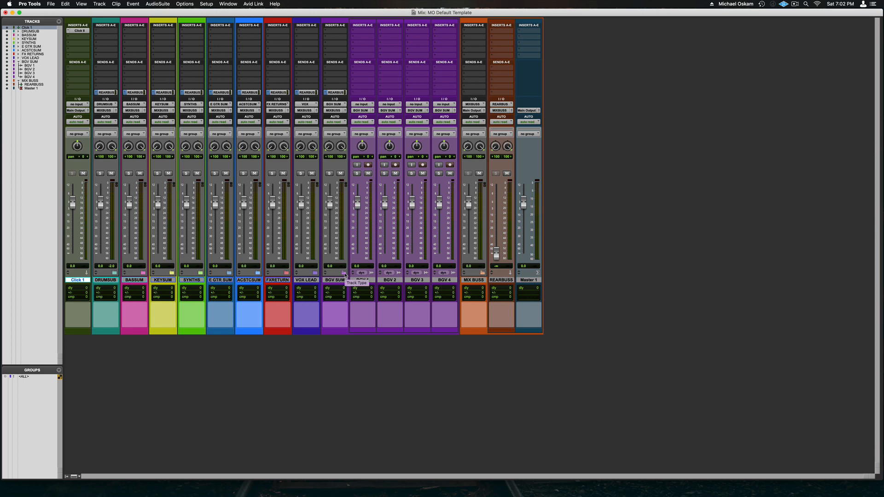
pyautogui.click(344, 273)
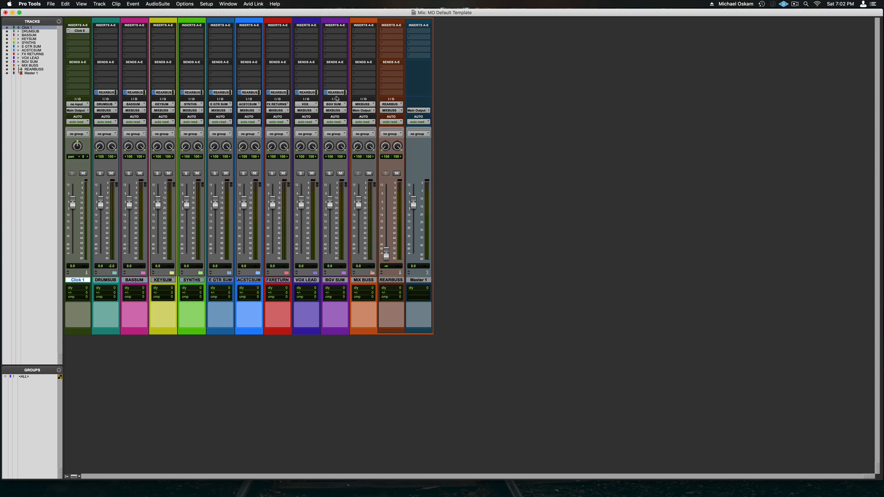
# Step: Inspect the REARBUS send settings on the DRUMSUB track and close the send window
pyautogui.click(110, 93)
pyautogui.click(110, 93)
pyautogui.click(109, 93)
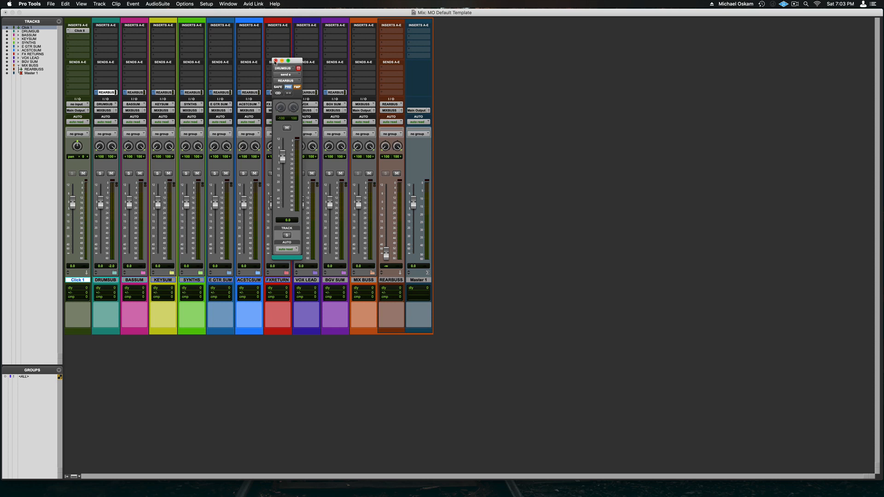
pyautogui.click(275, 61)
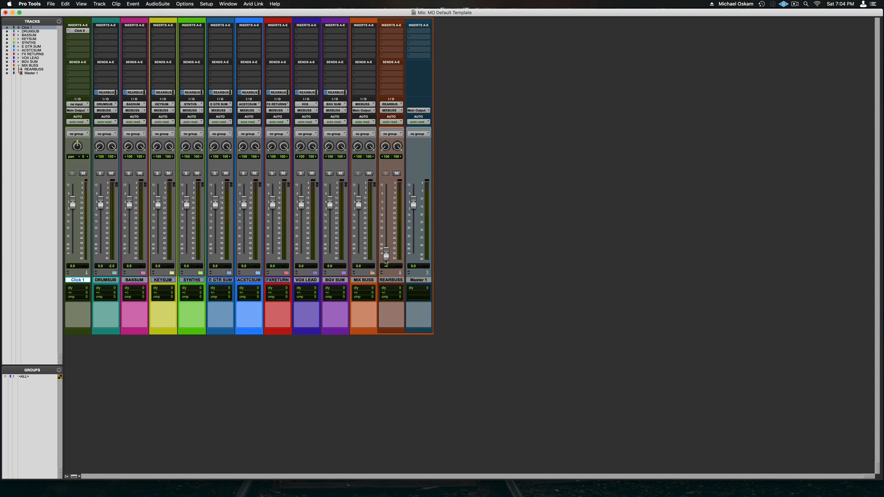
# Step: Expand the DRUMSUB and FX RETURNS folders in turn to view their member tracks, collapsing each again
pyautogui.click(115, 274)
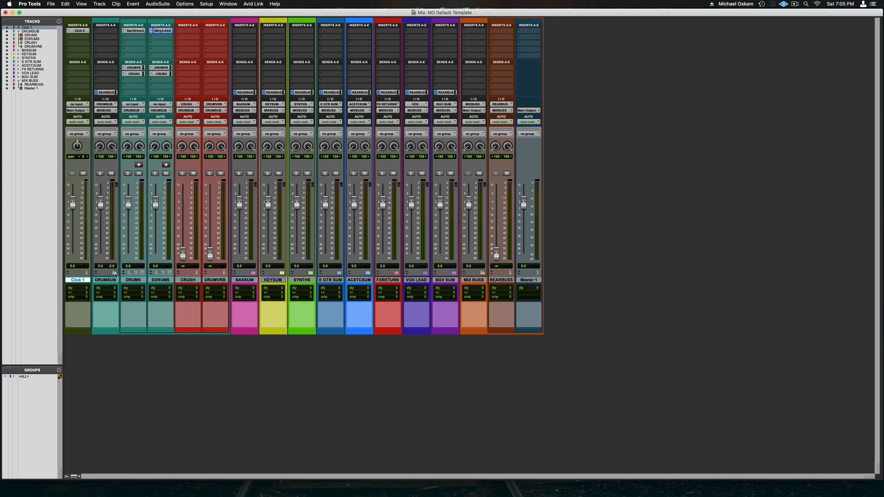
pyautogui.click(115, 274)
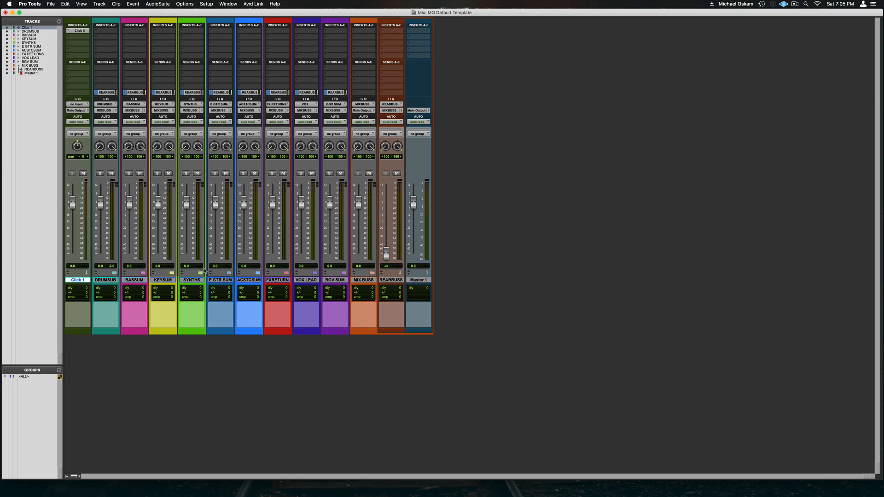
pyautogui.click(287, 273)
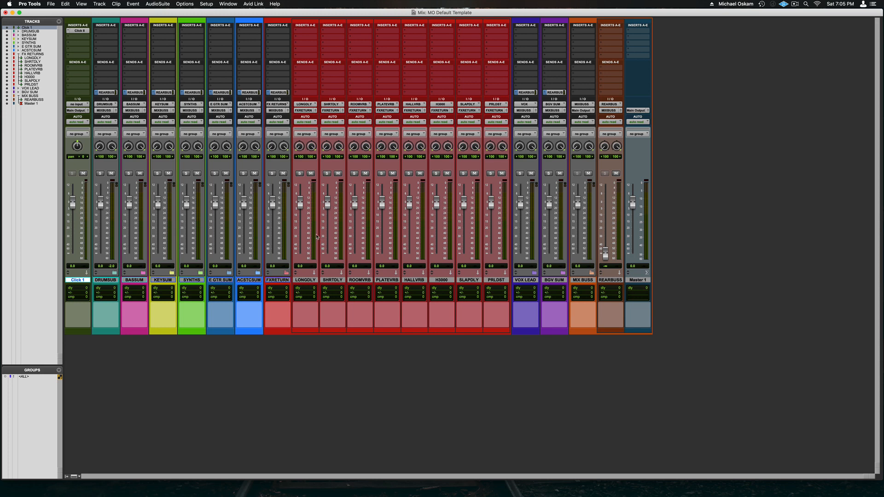
pyautogui.click(286, 274)
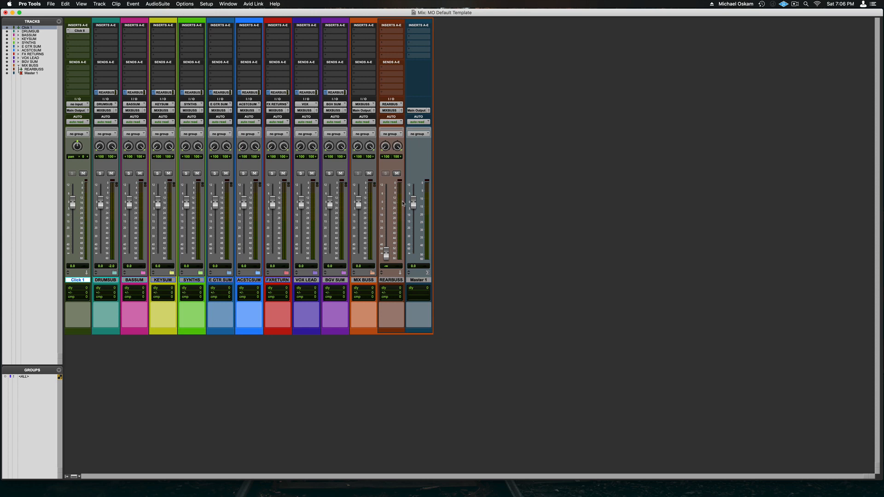
# Step: Try lowering the Master 1 and MIX BUSS faders, resetting both to 0.0 dB
pyautogui.moveTo(413, 204); pyautogui.dragTo(413, 210)
pyautogui.moveTo(413, 211); pyautogui.dragTo(413, 205)
pyautogui.moveTo(412, 205)
pyautogui.mouseDown()
pyautogui.moveTo(413, 213)
pyautogui.moveTo(413, 205)
pyautogui.mouseUp()
pyautogui.moveTo(413, 203); pyautogui.dragTo(415, 216)
pyautogui.keyDown('alt'); pyautogui.click(413, 217); pyautogui.keyUp('alt')
pyautogui.moveTo(359, 204); pyautogui.dragTo(359, 218)
pyautogui.moveTo(362, 217); pyautogui.dragTo(362, 214)
pyautogui.keyDown('alt'); pyautogui.click(358, 214); pyautogui.keyUp('alt')
pyautogui.moveTo(413, 207); pyautogui.dragTo(414, 217)
pyautogui.keyDown('alt'); pyautogui.click(413, 216); pyautogui.keyUp('alt')
# Step: Create eight VCA master tracks after the Master 1 track
pyautogui.click(427, 280)
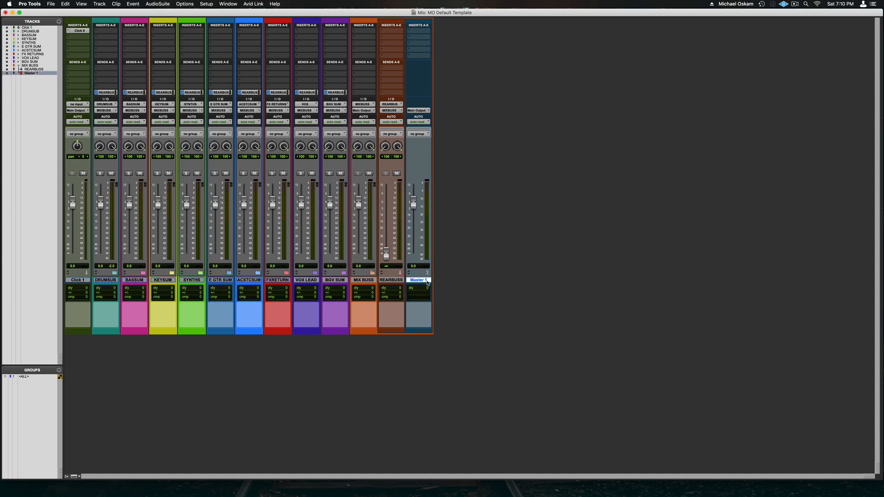
pyautogui.press('super+shift+n')
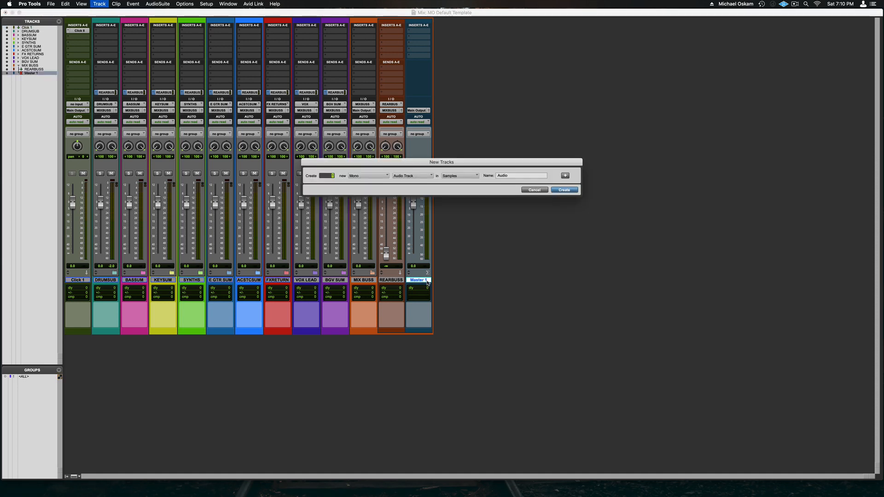
pyautogui.press('super+Down')
pyautogui.press('super+Down')
pyautogui.press('super+Down')
pyautogui.press('Return')
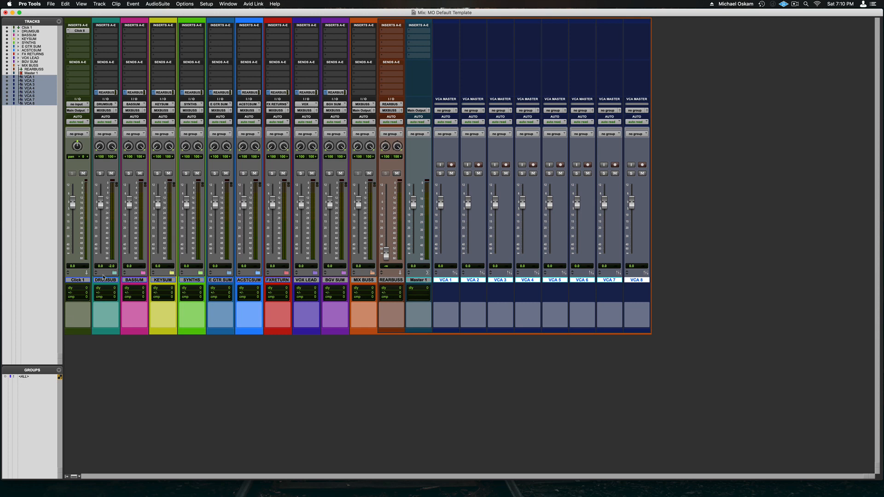
# Step: Select the DRUMSUB track and expand its folder in the mixer
pyautogui.click(104, 281)
pyautogui.rightClick(104, 282)
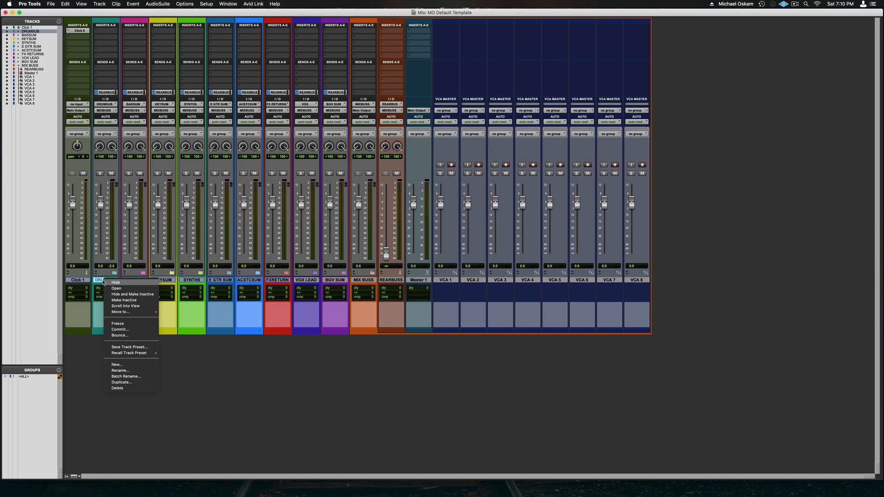
pyautogui.click(103, 283)
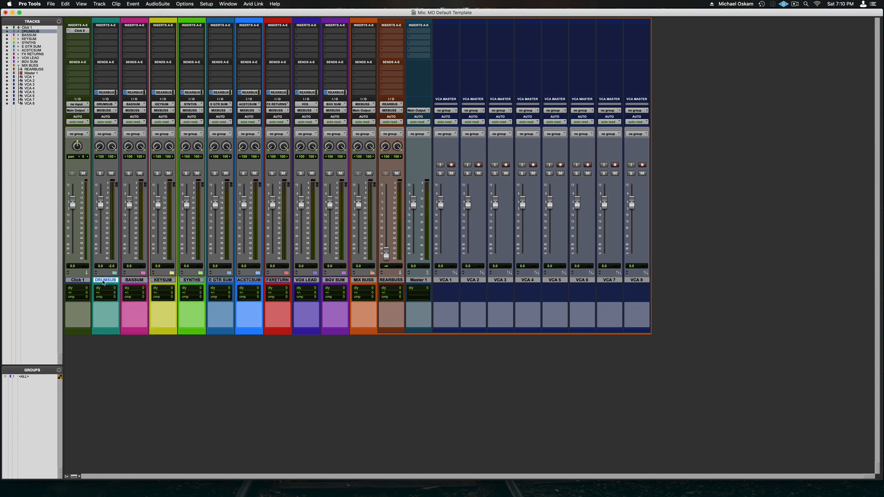
pyautogui.click(115, 273)
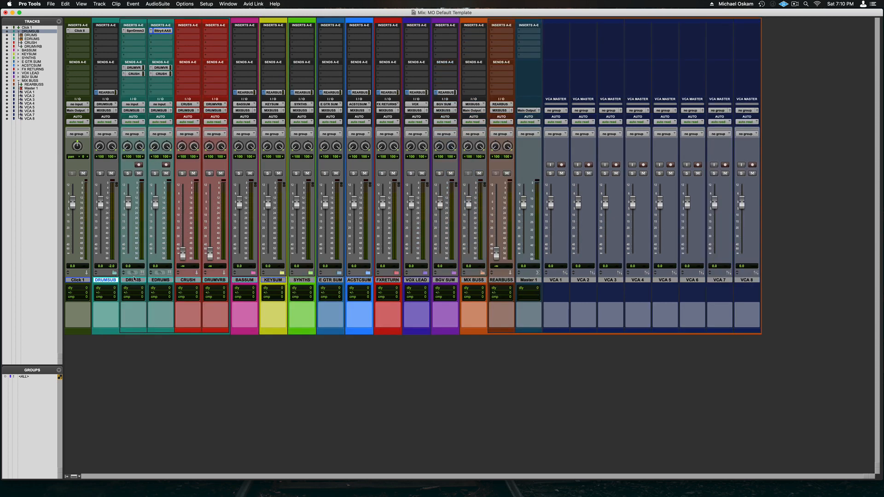
# Step: Create a Mix/Edit group named Drums with ID d from the DRUMSUB, DRUMS and EDRUMS tracks, following the global attributes
pyautogui.keyDown('shift'); pyautogui.click(154, 282); pyautogui.keyUp('shift')
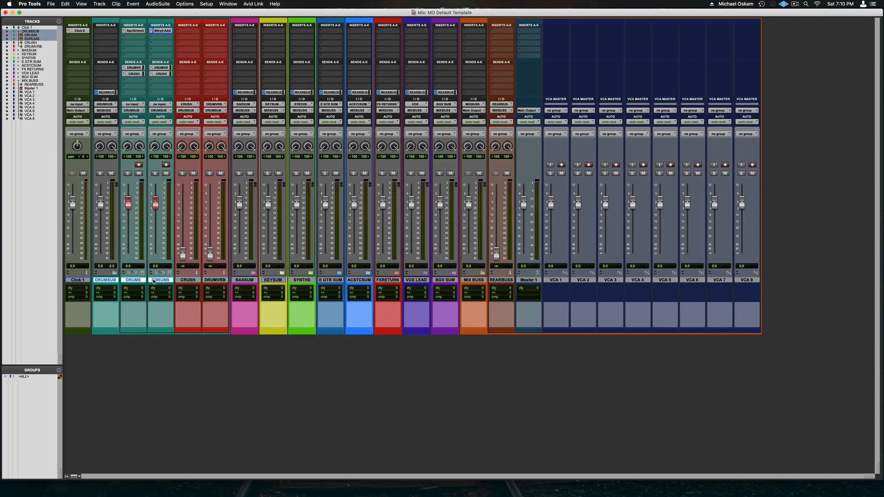
pyautogui.press('super+g')
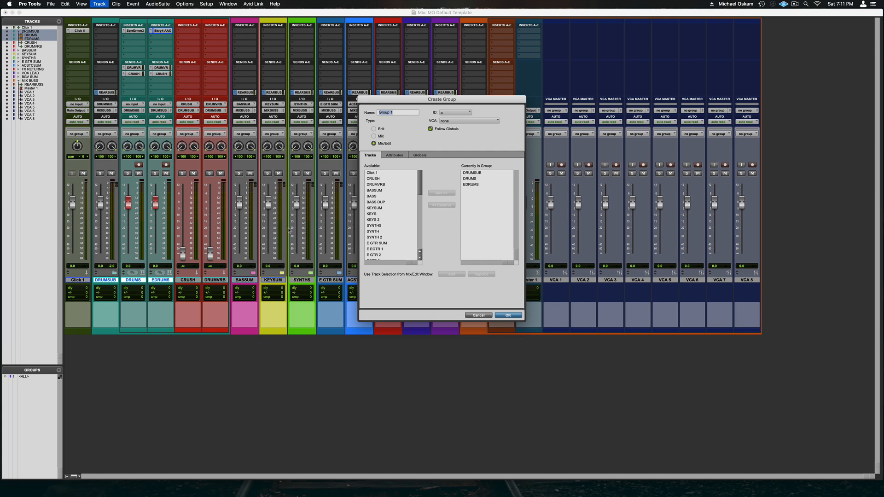
pyautogui.write('Drums')
pyautogui.click(394, 155)
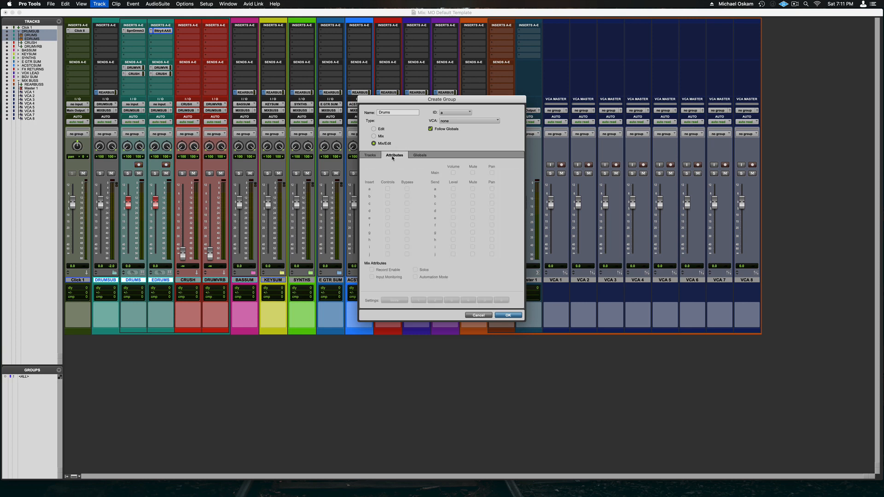
pyautogui.click(419, 156)
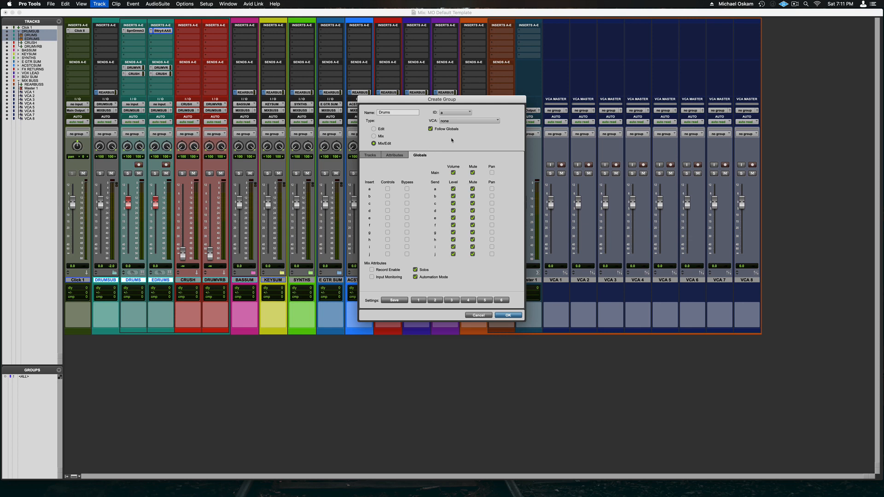
pyautogui.click(459, 114)
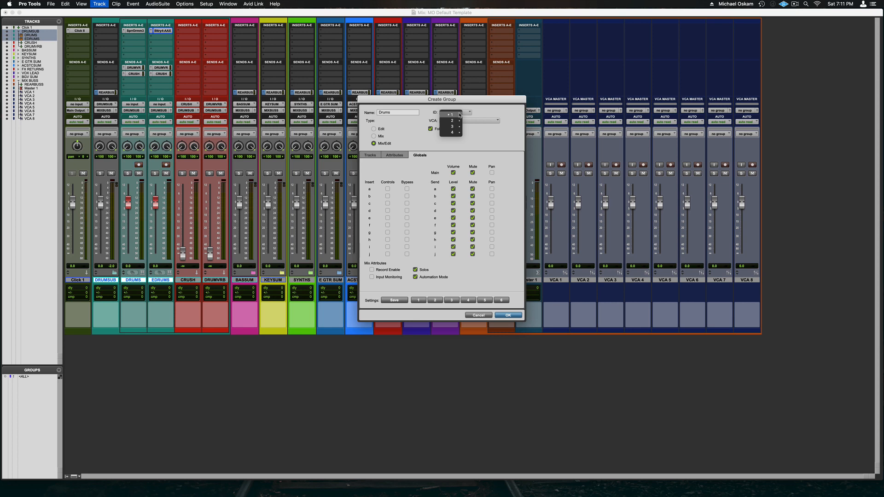
pyautogui.moveTo(459, 114)
pyautogui.click(472, 133)
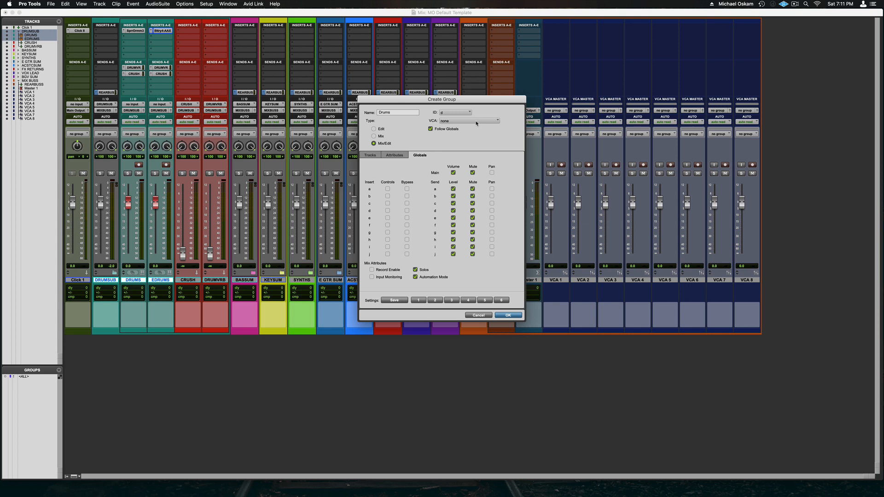
pyautogui.click(497, 316)
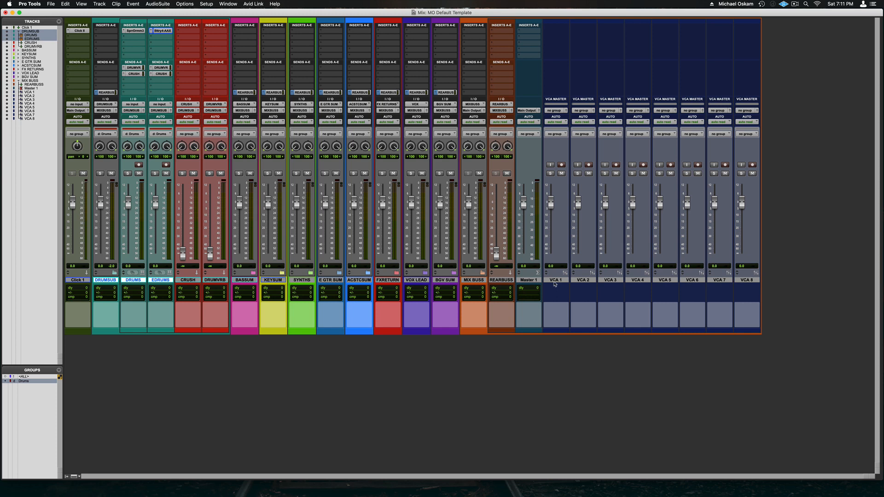
# Step: Rename the VCA 1 master track as DRUM VCA
pyautogui.doubleClick(554, 279)
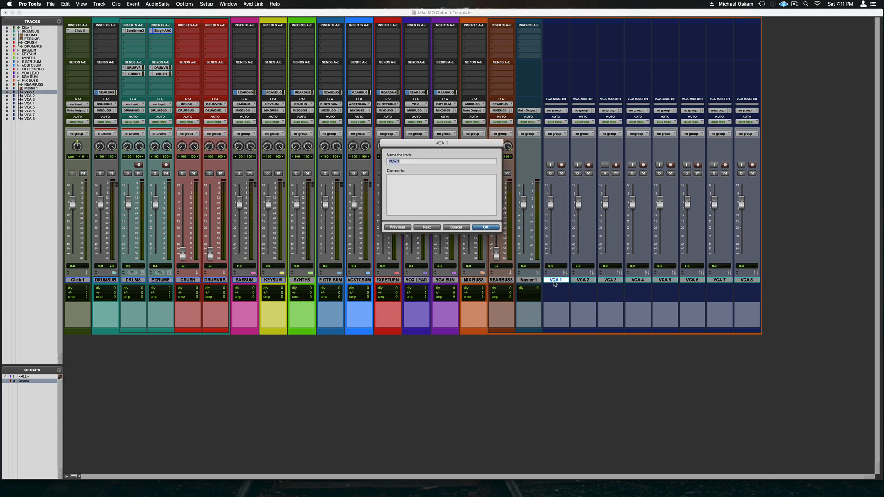
pyautogui.write('DRU')
pyautogui.press('BackSpace')
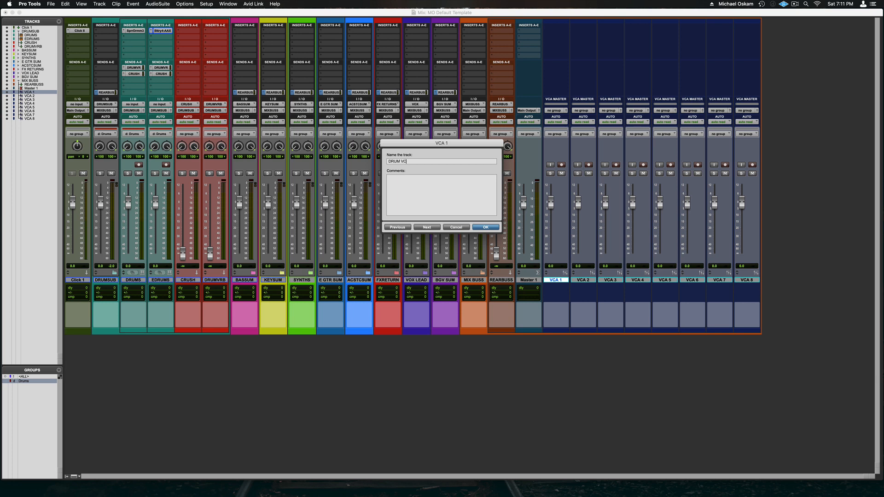
pyautogui.press('Return')
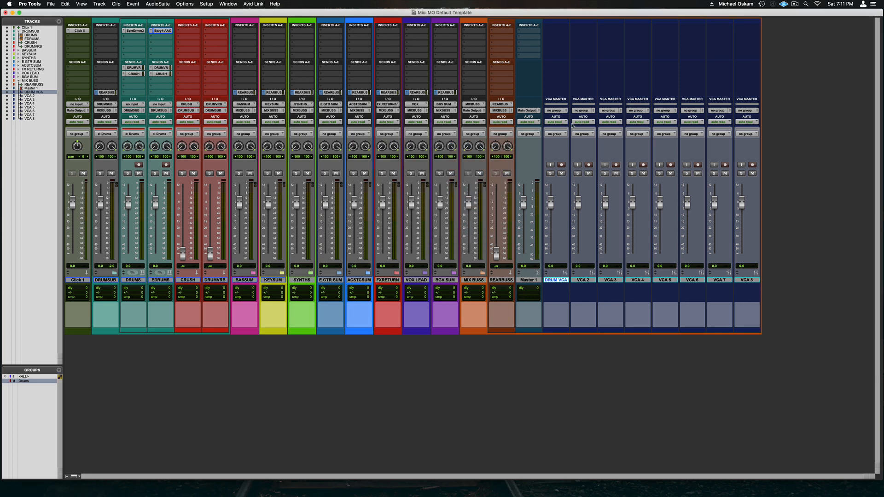
# Step: Assign the Drums group to the DRUM VCA master and try lowering its fader slightly
pyautogui.click(555, 112)
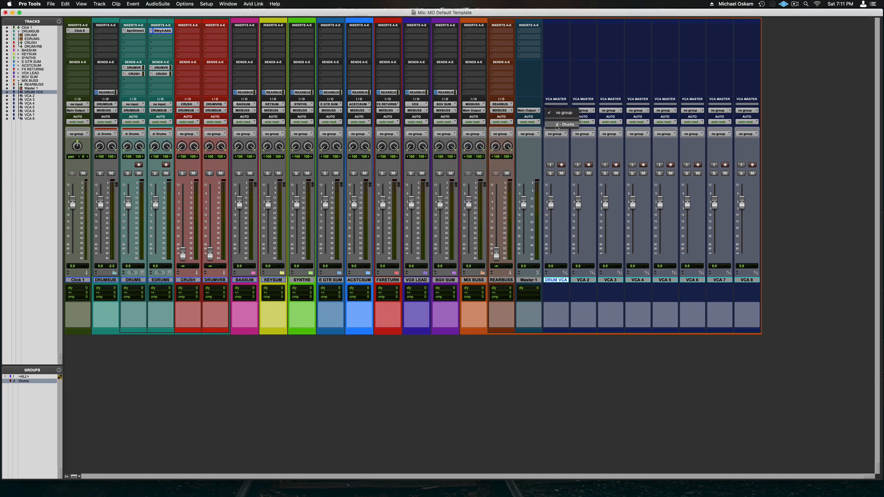
pyautogui.click(557, 125)
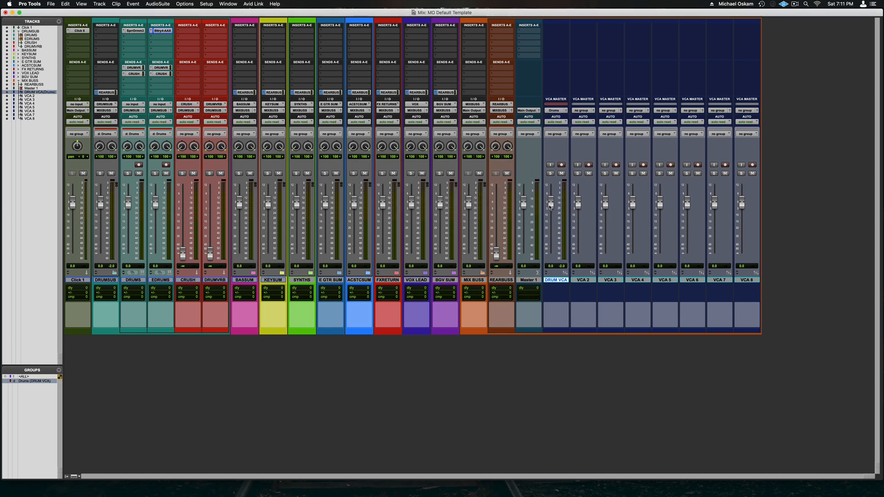
pyautogui.moveTo(551, 207)
pyautogui.mouseDown()
pyautogui.moveTo(555, 227)
pyautogui.moveTo(552, 207)
pyautogui.mouseUp()
# Step: Remove the DRUMS and EDRUMS tracks from the Drums group, keeping only DRUMSUB, and coalesce the VCA automation to the removed tracks
pyautogui.rightClick(41, 381)
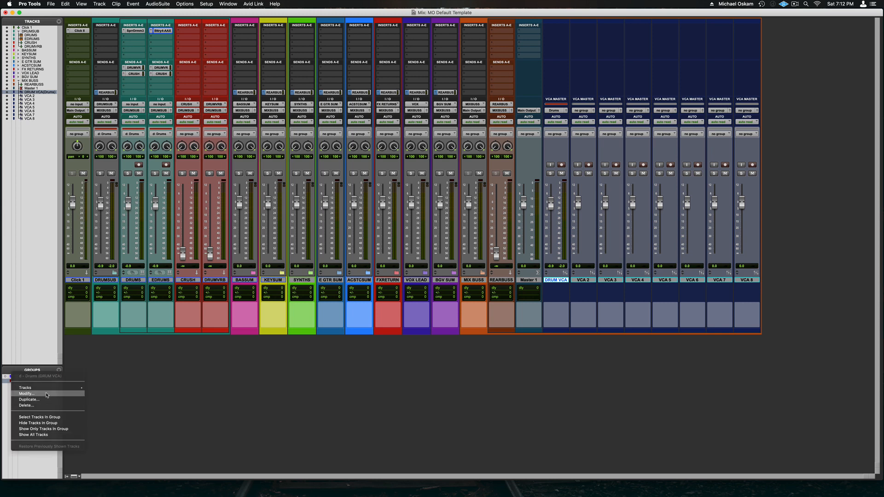
pyautogui.click(47, 394)
pyautogui.click(470, 179)
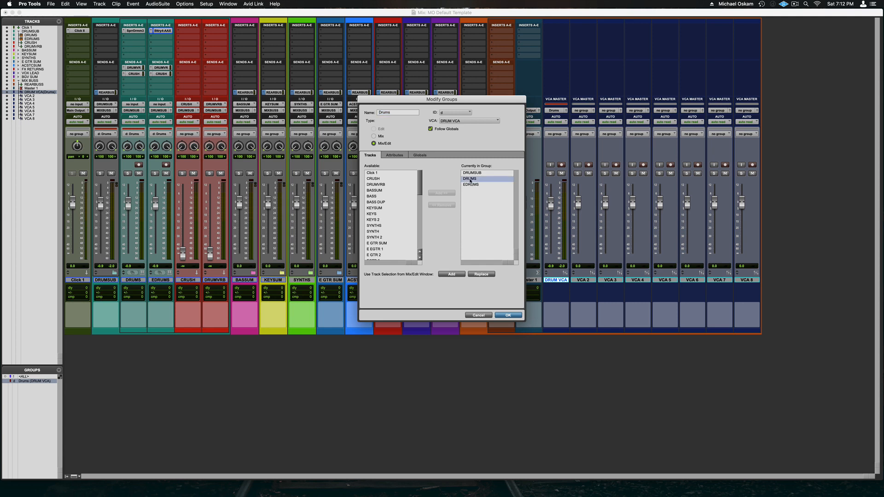
pyautogui.click(471, 184)
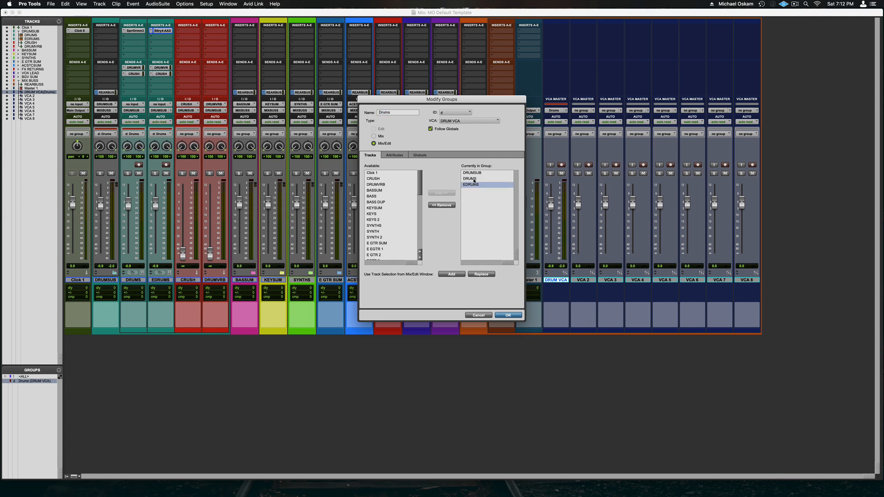
pyautogui.keyDown('shift'); pyautogui.click(474, 181); pyautogui.keyUp('shift')
pyautogui.click(447, 205)
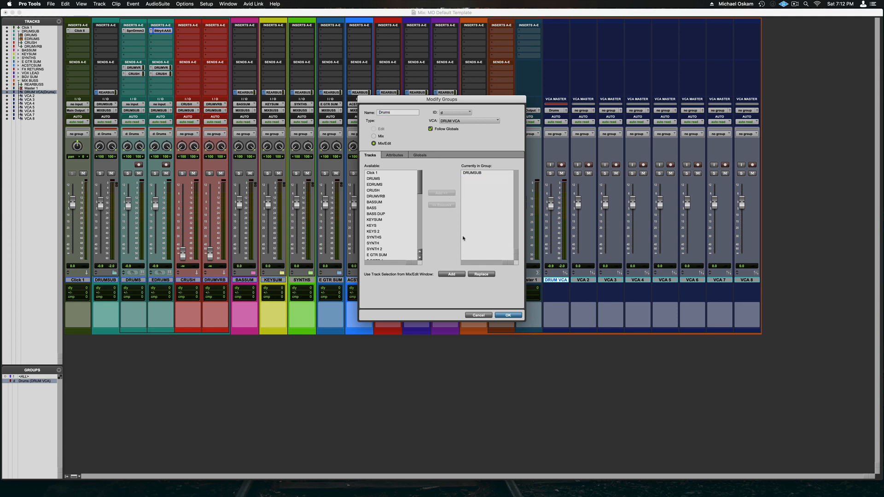
pyautogui.click(510, 315)
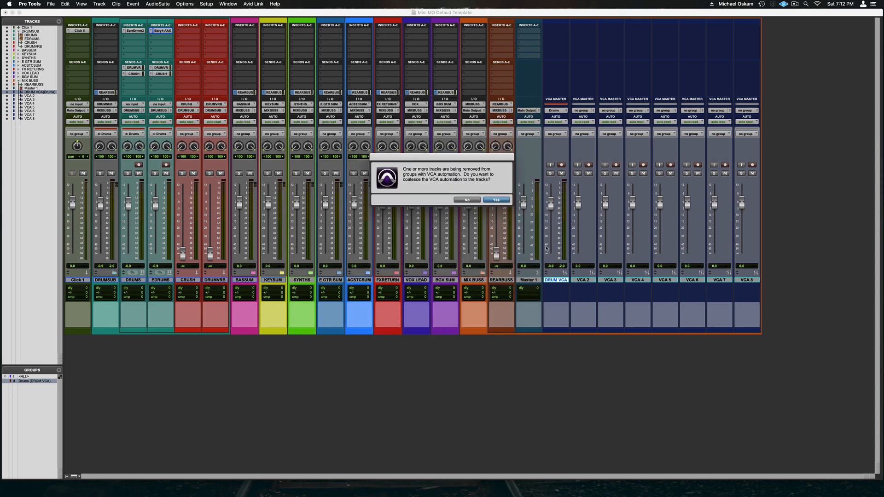
pyautogui.click(499, 201)
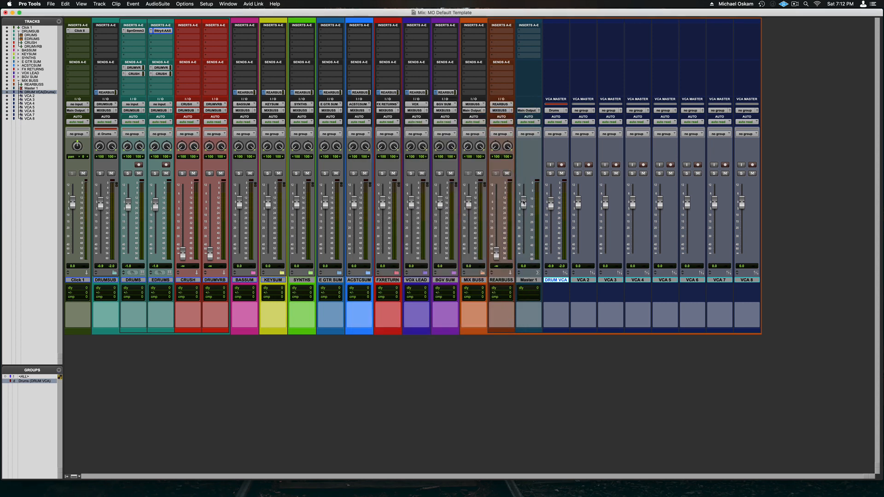
# Step: Try lowering and raising the DRUM VCA fader, then reset it to 0.0 dB
pyautogui.moveTo(550, 204); pyautogui.dragTo(551, 220)
pyautogui.moveTo(550, 220); pyautogui.dragTo(551, 206)
pyautogui.keyDown('alt'); pyautogui.click(551, 206); pyautogui.keyUp('alt')
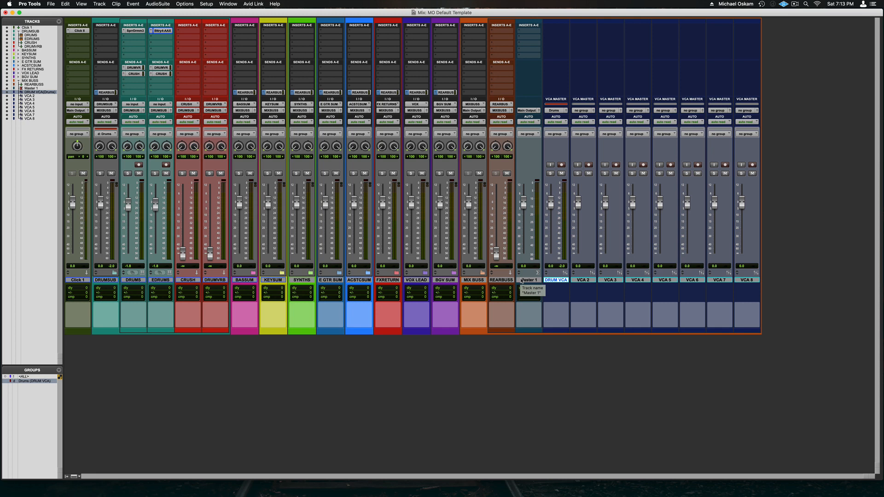
# Step: Switch from the Mix window to the Edit window
pyautogui.press('super+equal')
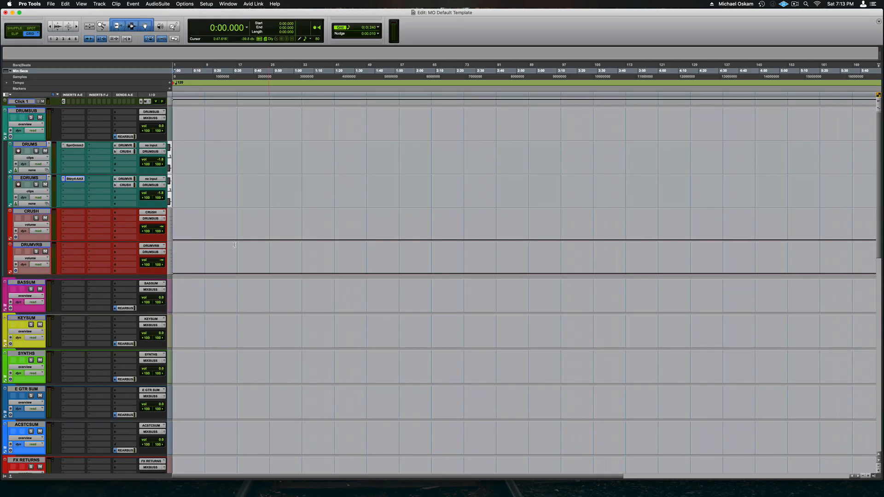